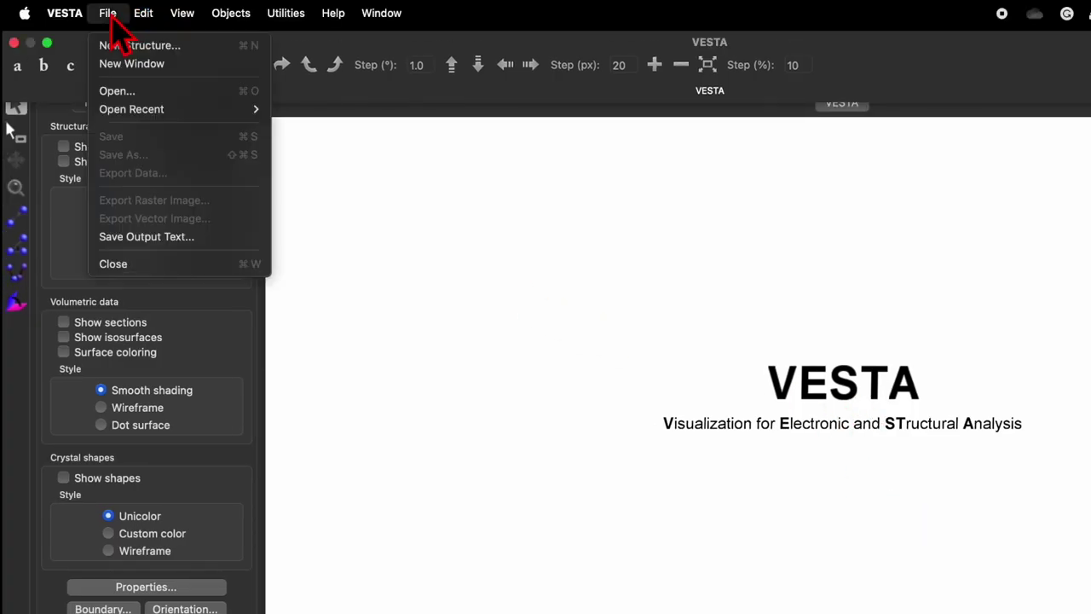
# Step: Load NiO.cif from the Downloads folder with File > Open
pyautogui.click(129, 92)
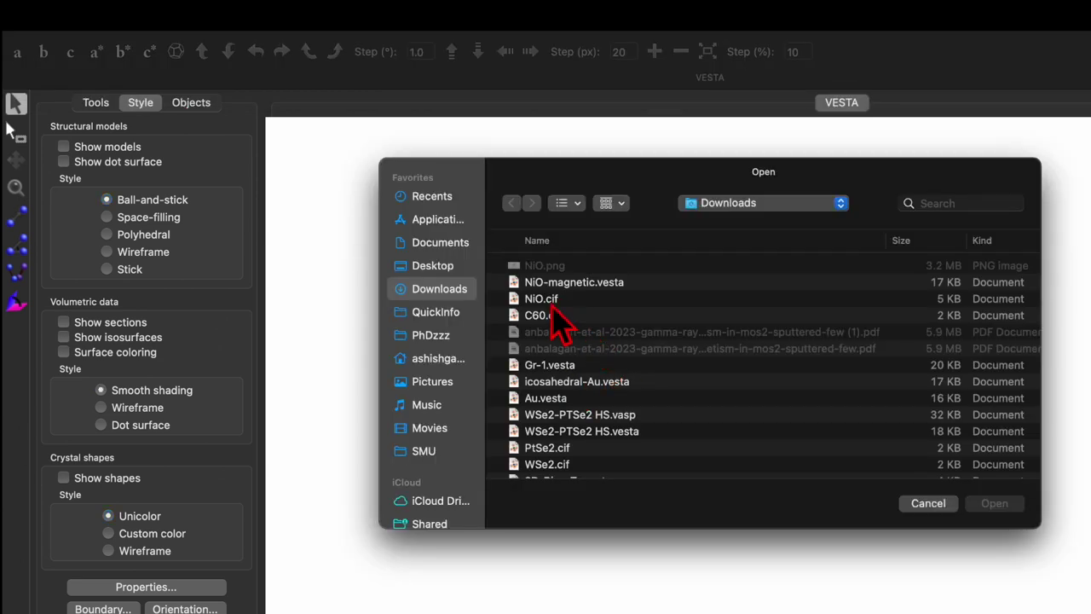
pyautogui.click(553, 303)
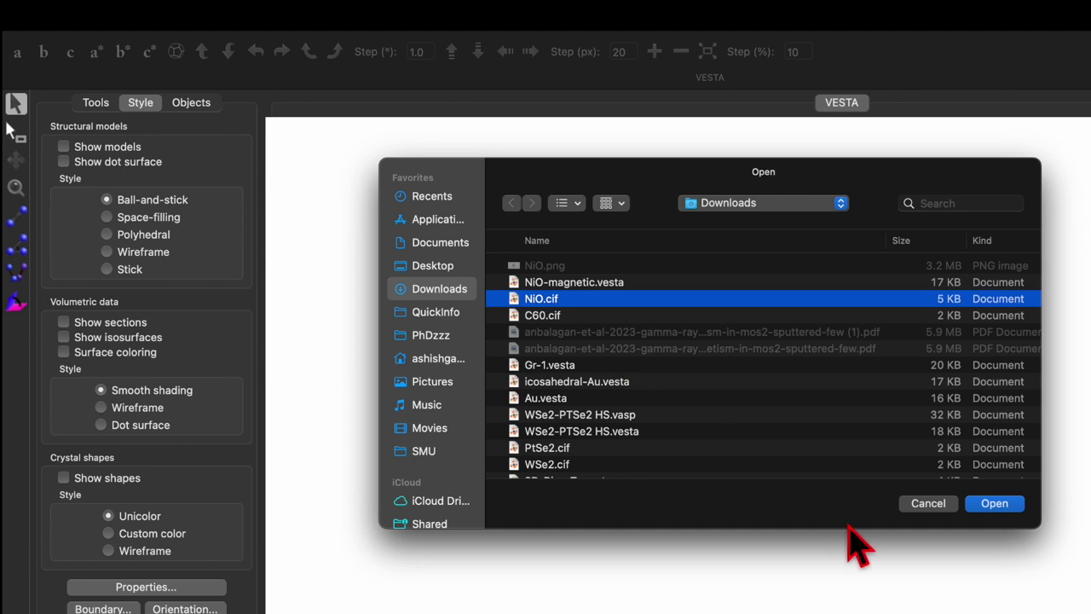
pyautogui.click(995, 503)
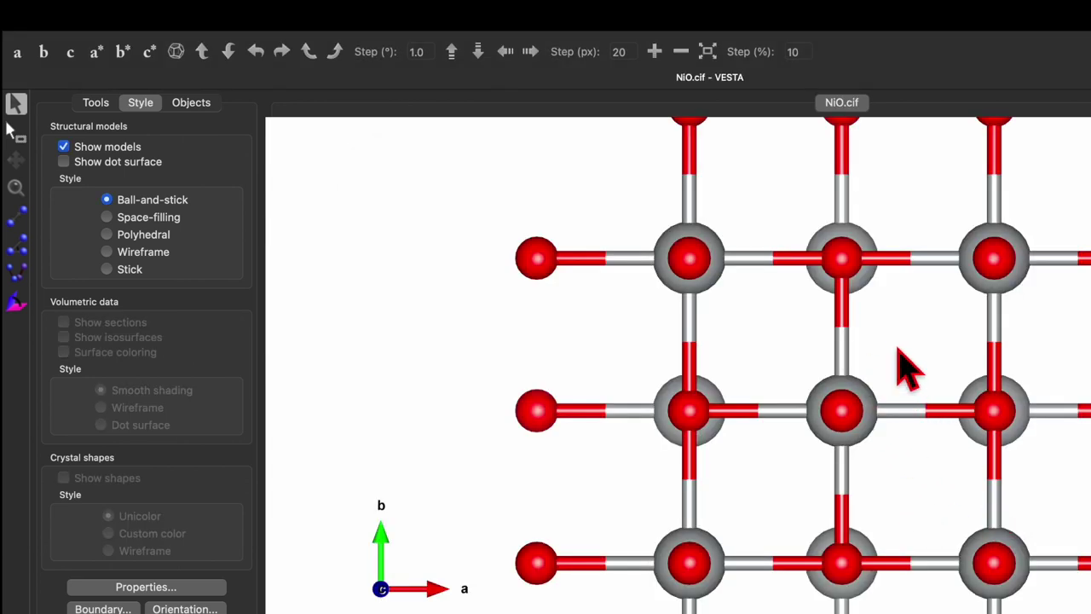
# Step: Rotate the NiO model into an oblique 3-D view and open the Edit menu
pyautogui.moveTo(886, 333); pyautogui.dragTo(810, 378)
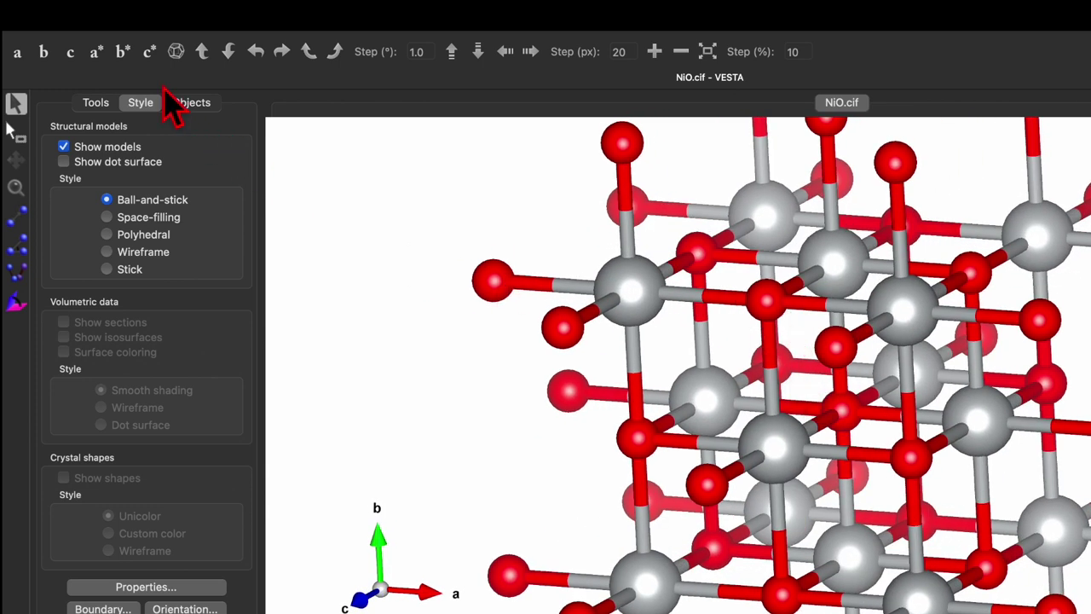
pyautogui.moveTo(109, 22)
pyautogui.click(145, 15)
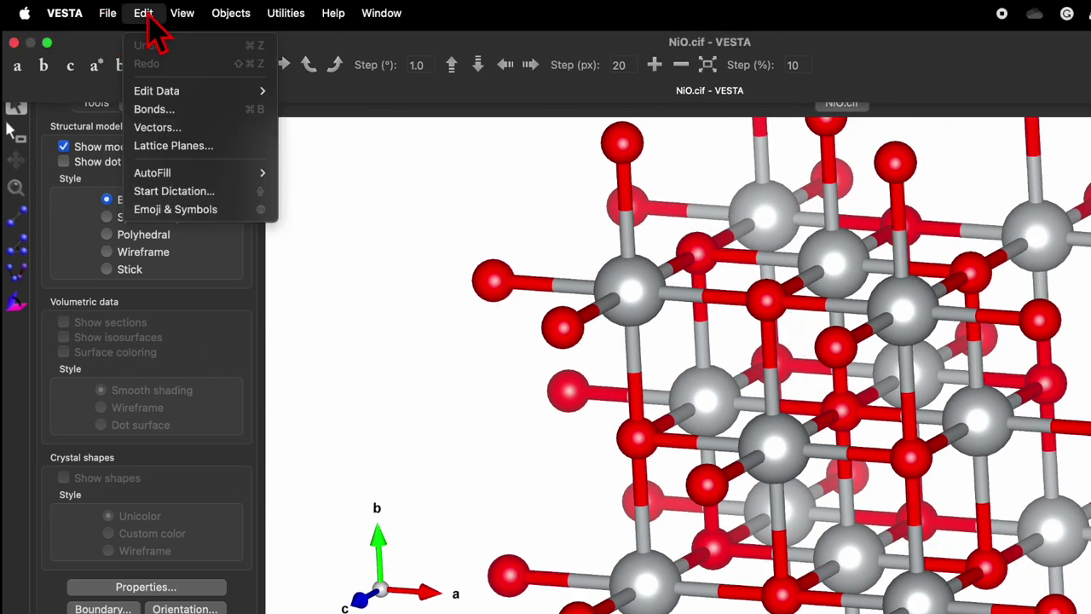
# Step: Delete the Ni–O bond definition in Edit > Bonds and rotate the bond-free cell to check it
pyautogui.click(167, 109)
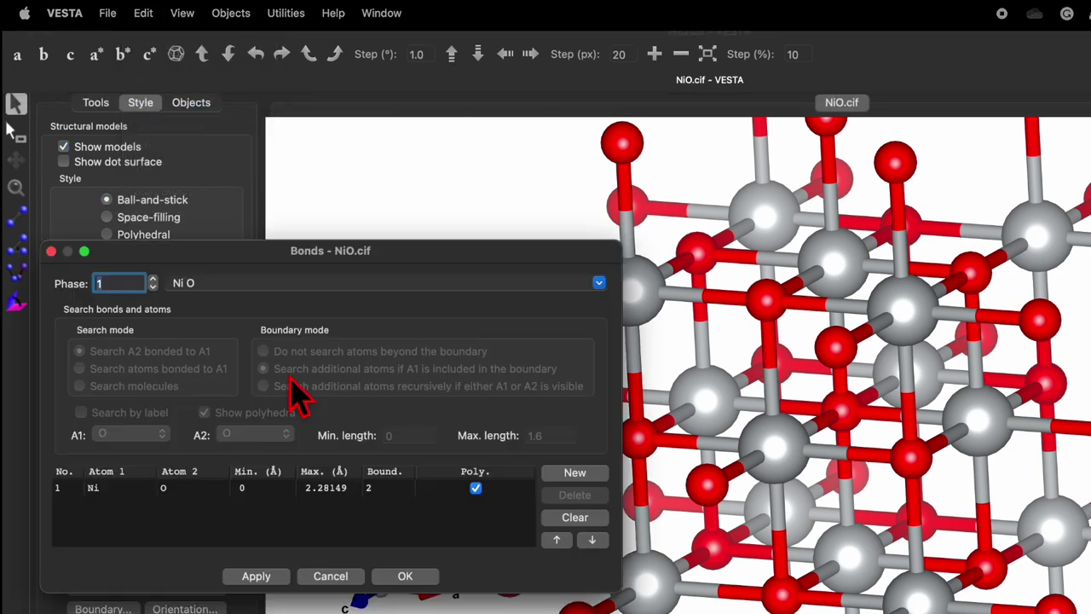
pyautogui.click(265, 489)
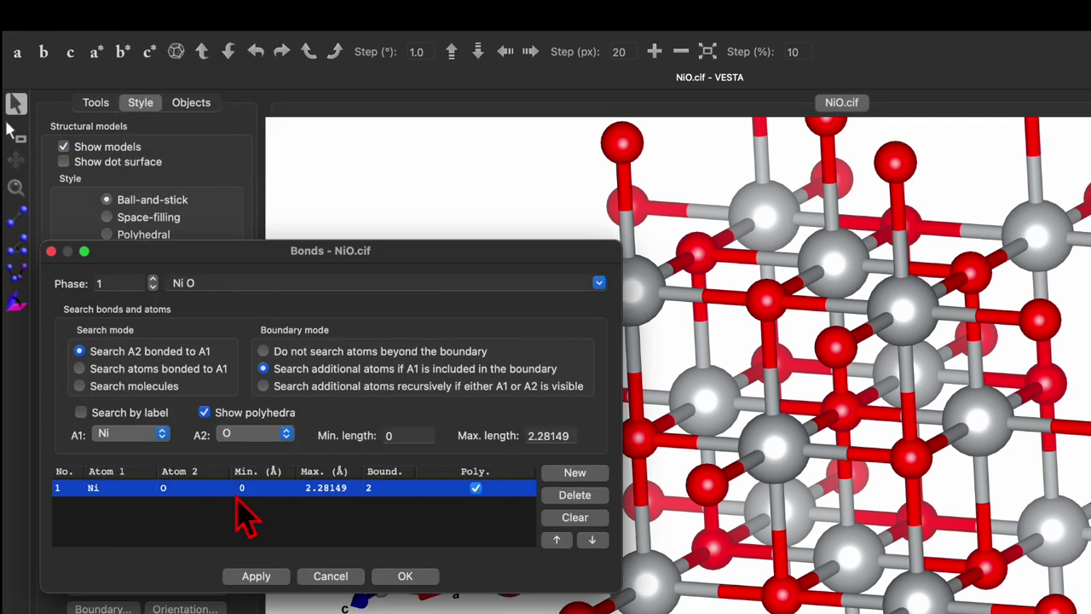
pyautogui.click(589, 496)
pyautogui.click(414, 577)
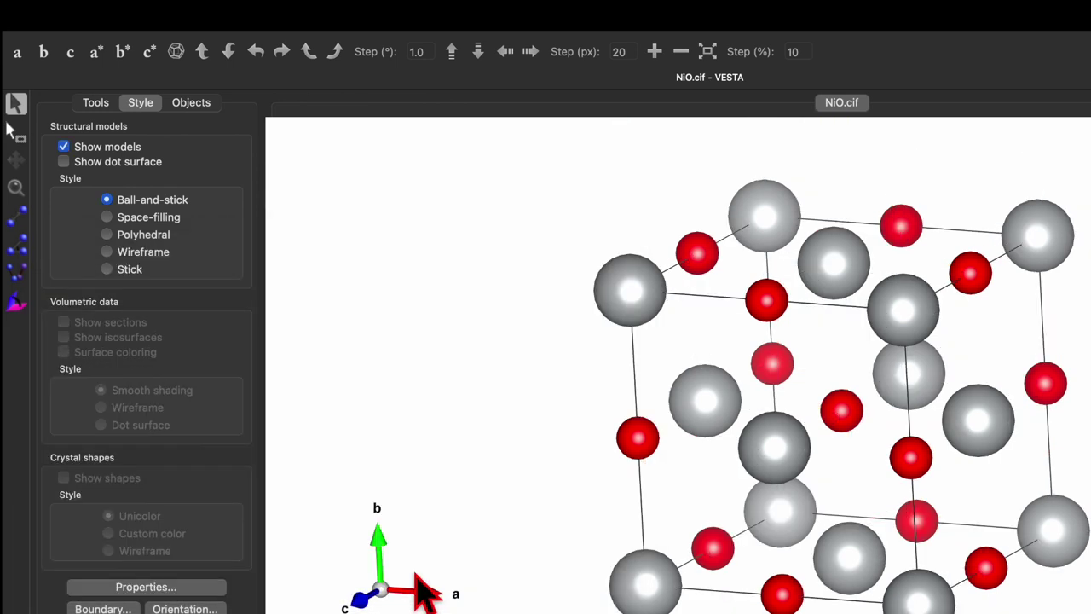
pyautogui.moveTo(835, 365); pyautogui.dragTo(859, 360)
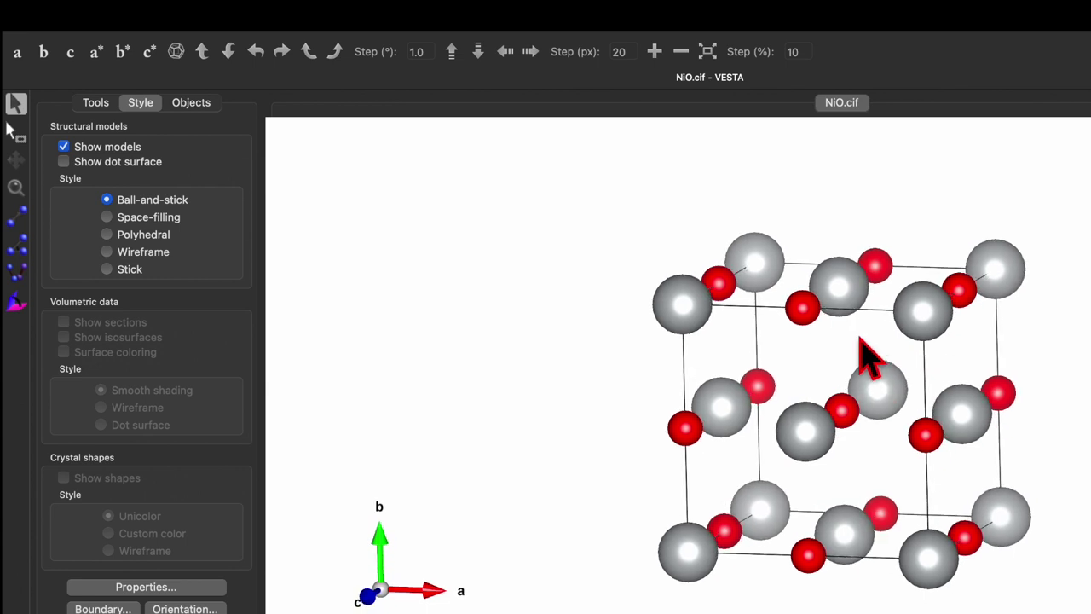
# Step: Turn on the L labels for the O and Ni sites in the Objects tab
pyautogui.click(193, 103)
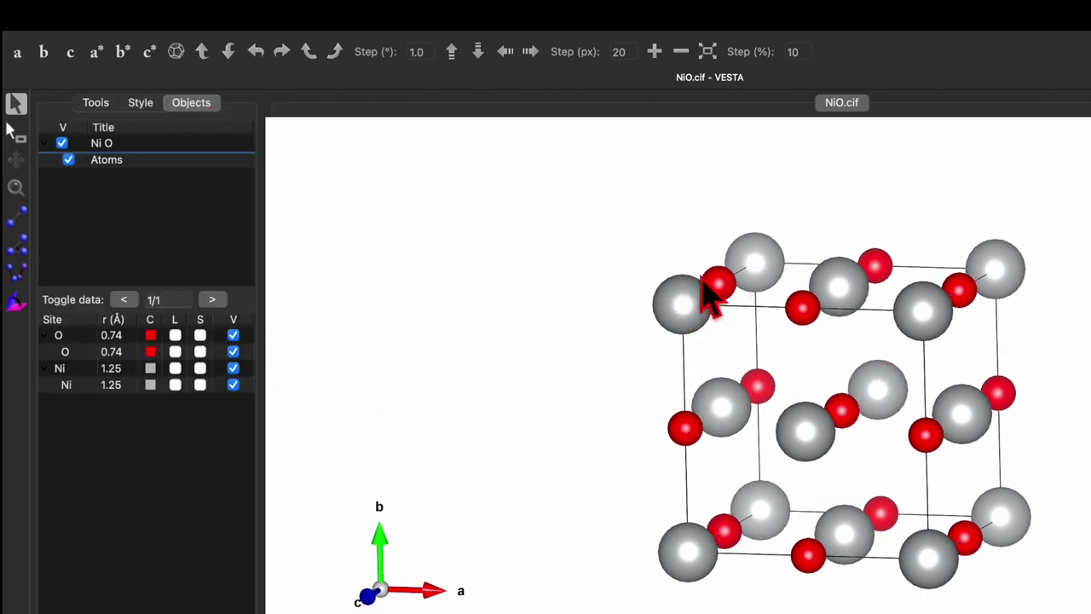
pyautogui.click(174, 335)
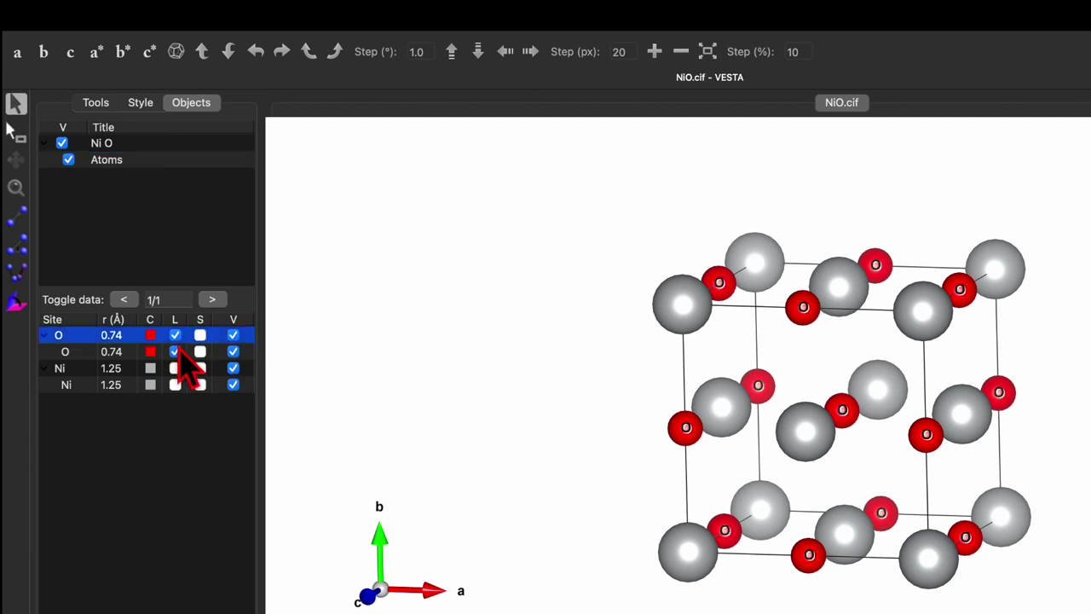
pyautogui.click(175, 368)
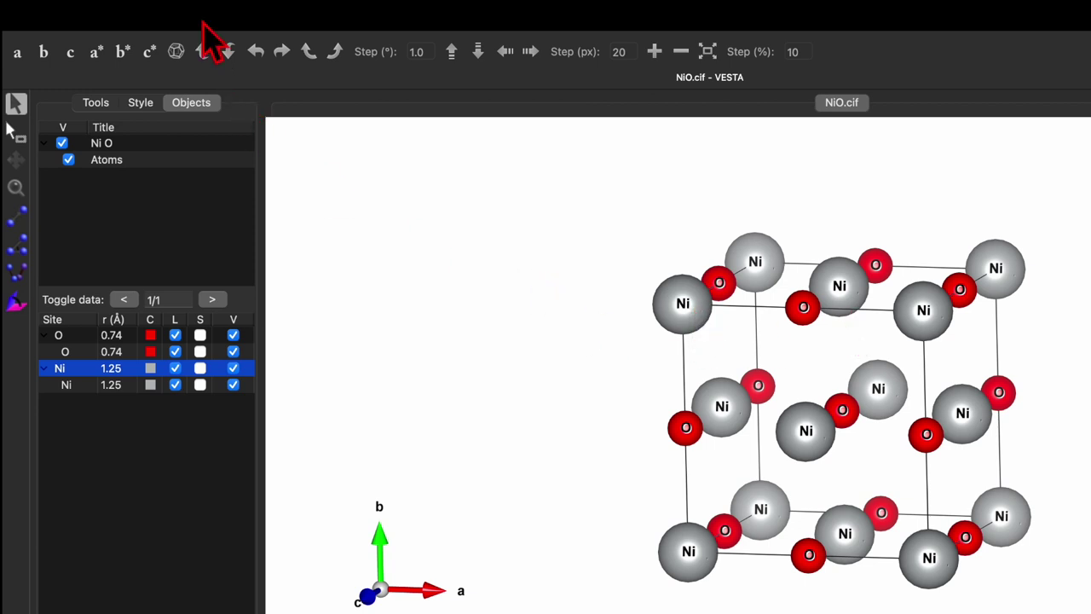
pyautogui.moveTo(181, 17)
pyautogui.click(143, 13)
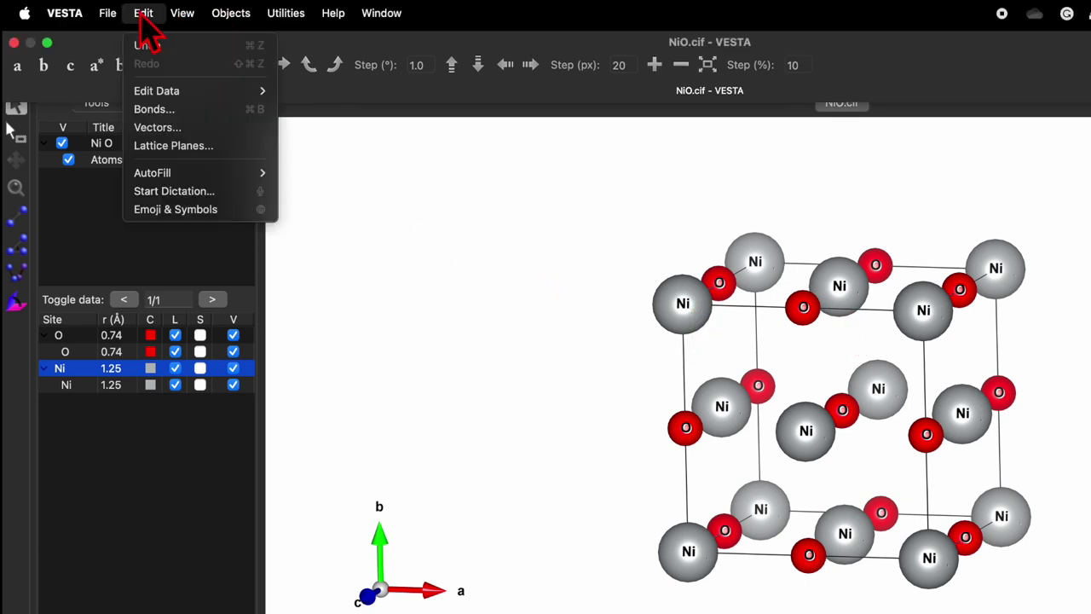
# Step: Open Edit > Vectors, translate the model upward in the view, and select the O site
pyautogui.click(168, 130)
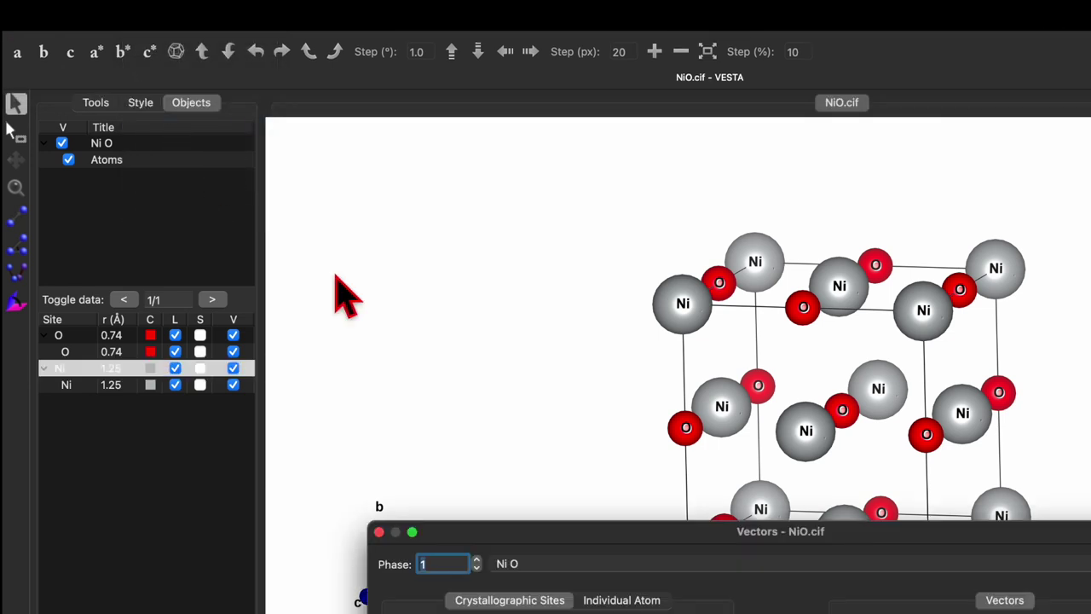
pyautogui.moveTo(733, 409); pyautogui.dragTo(723, 414)
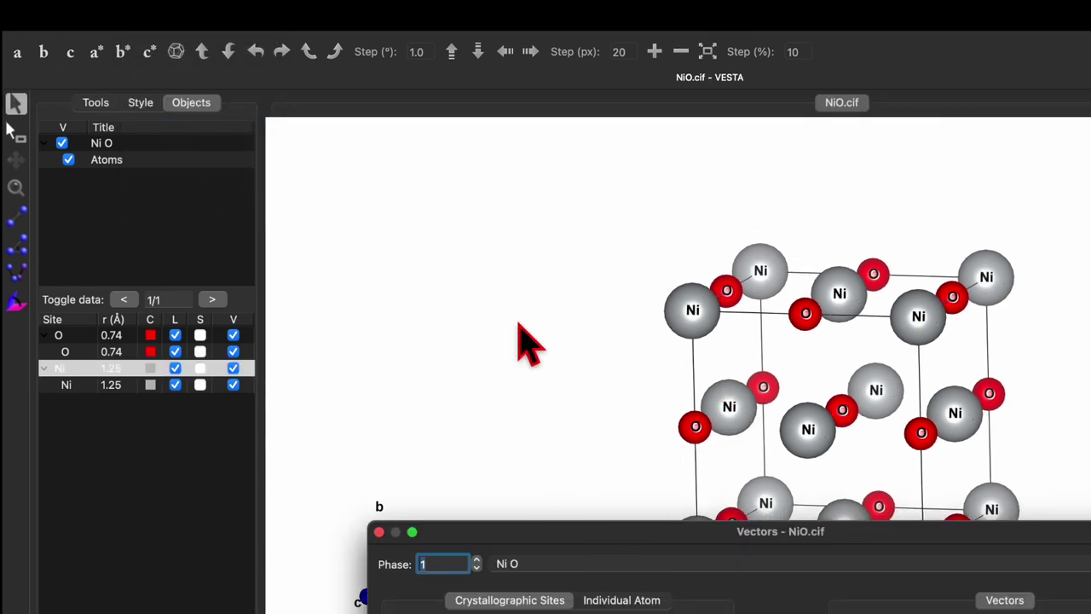
pyautogui.click(15, 159)
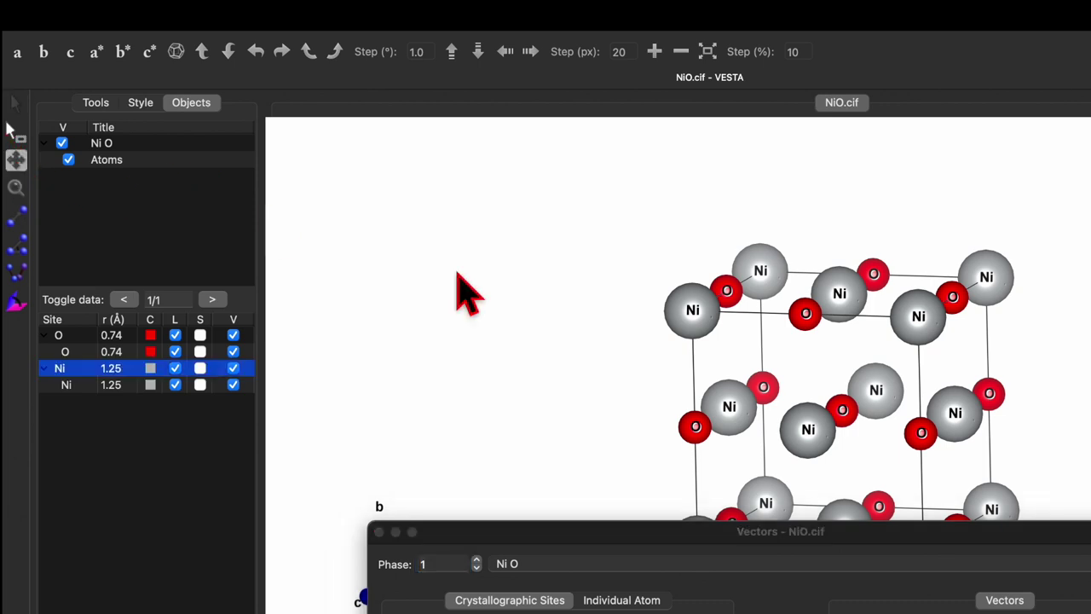
pyautogui.moveTo(794, 358); pyautogui.dragTo(797, 312)
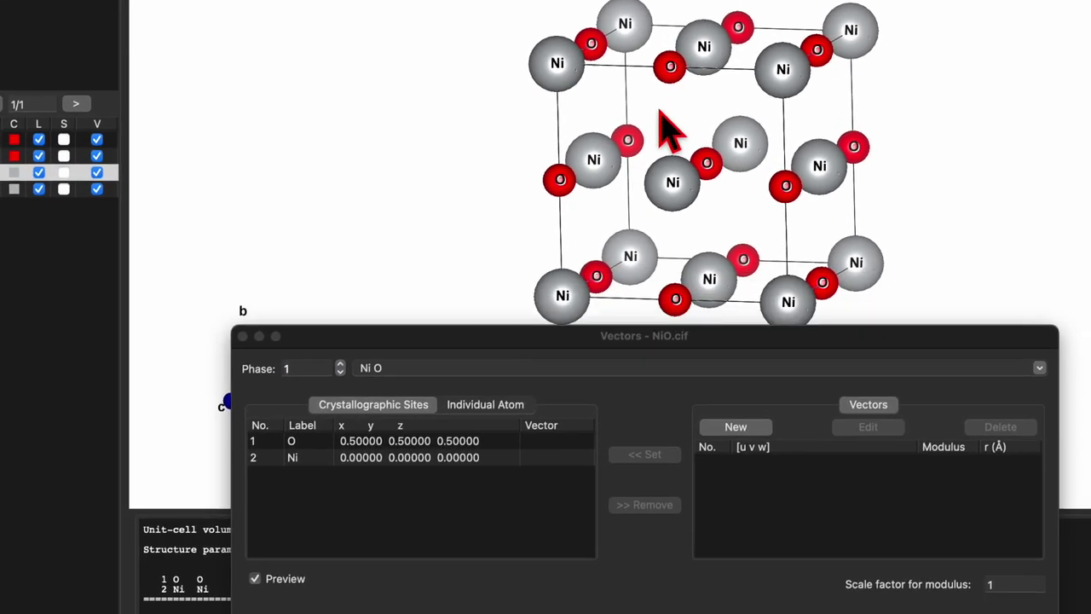
pyautogui.moveTo(666, 128); pyautogui.dragTo(662, 102)
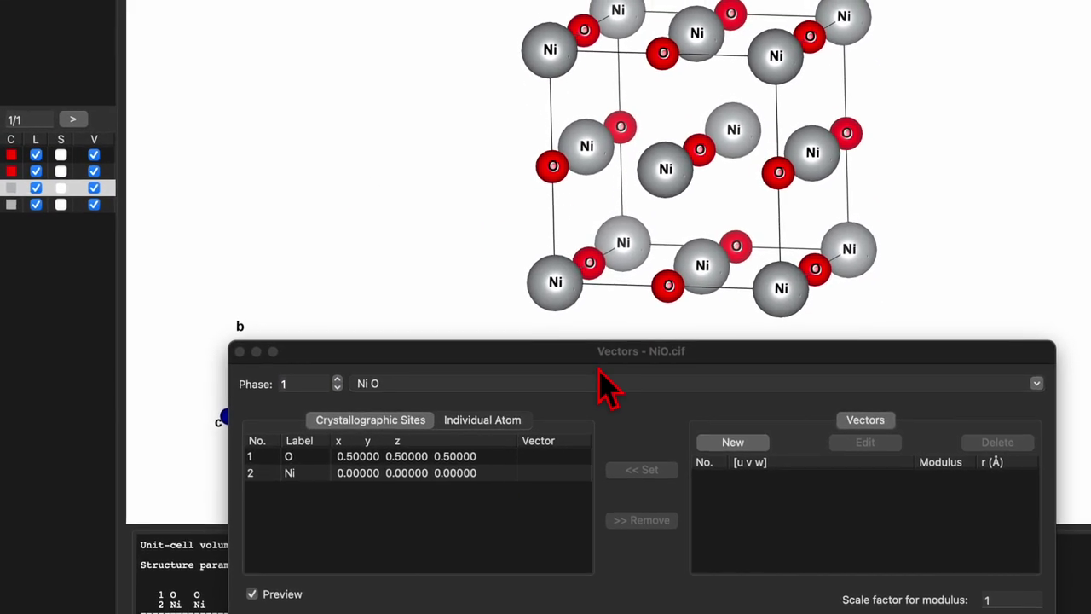
pyautogui.click(608, 384)
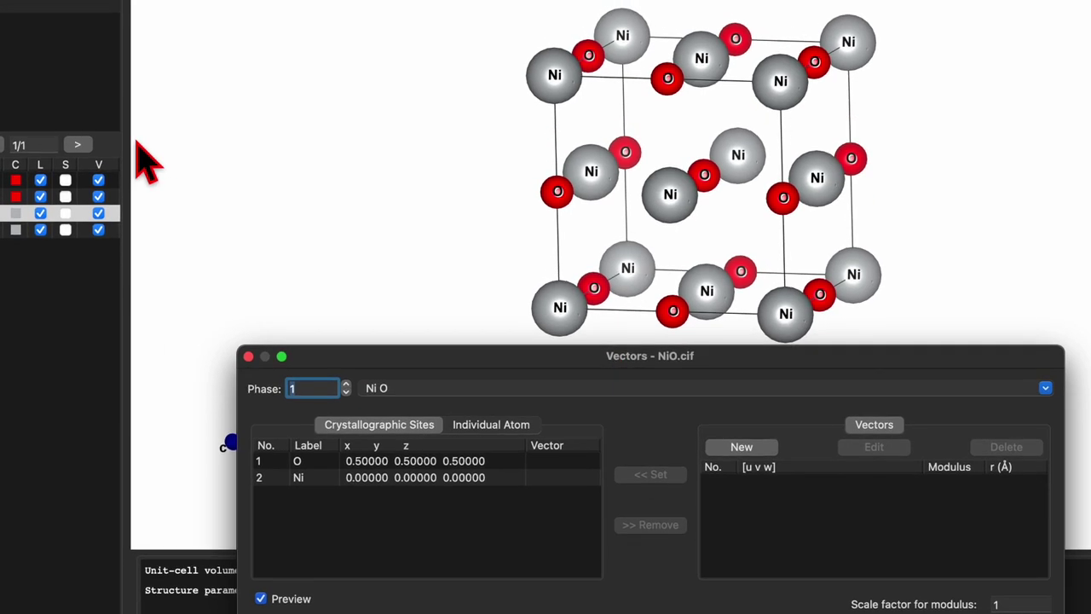
pyautogui.click(362, 462)
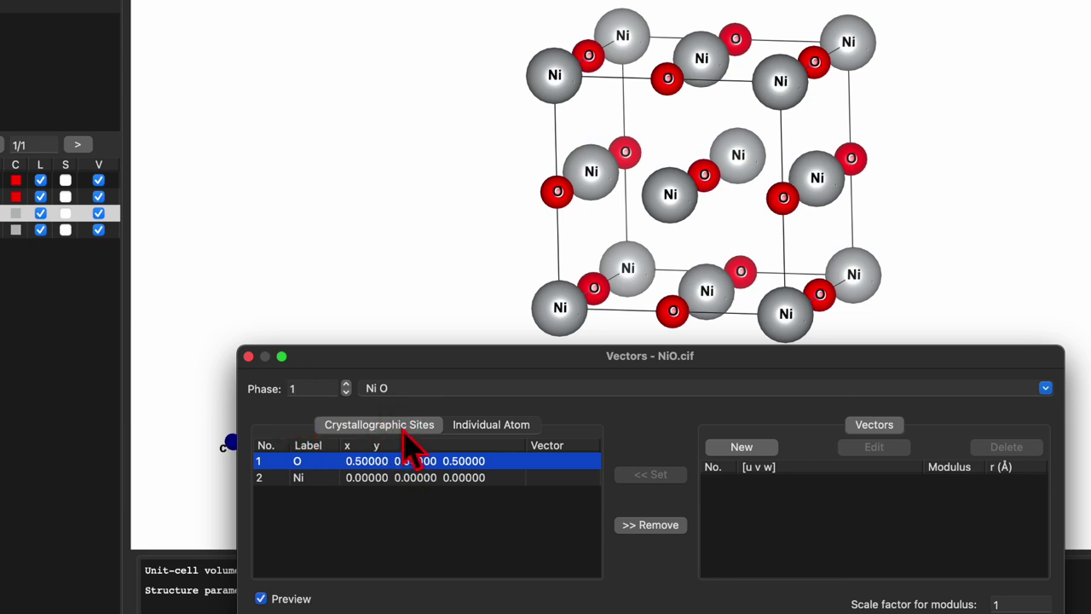
# Step: Switch to the Individual Atom list and filter it by element to show only Ni
pyautogui.click(483, 427)
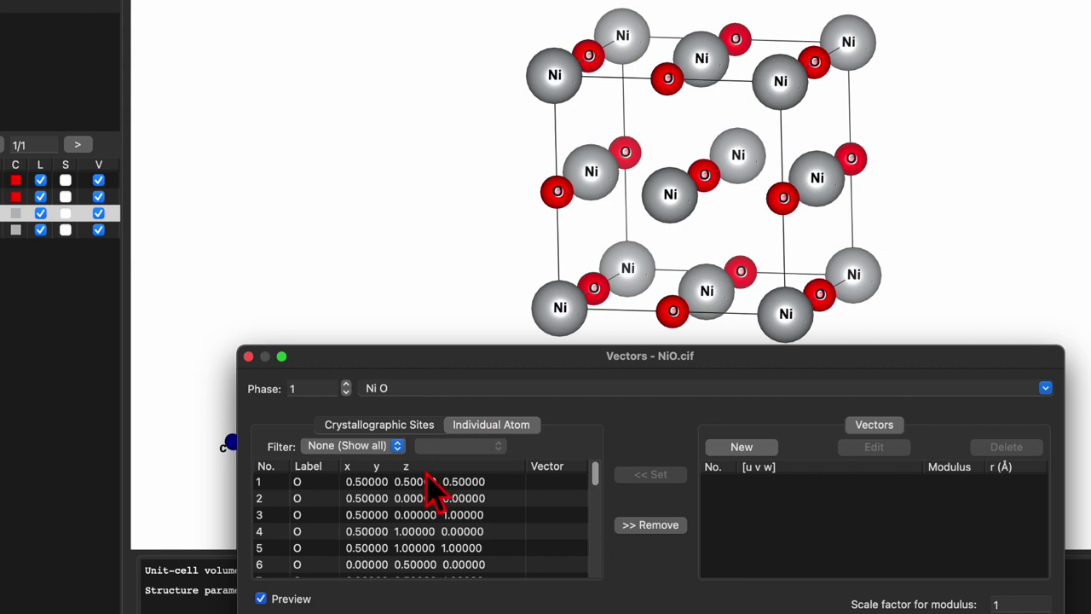
pyautogui.scroll(-2, 409, 510)
pyautogui.scroll(-1, 409, 508)
pyautogui.scroll(3, 410, 507)
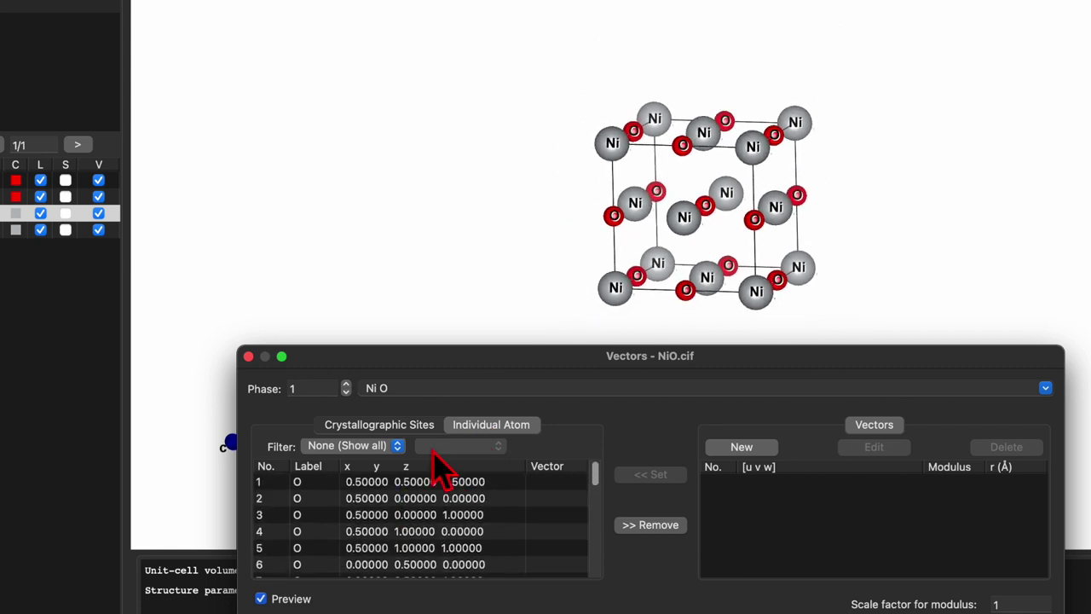
pyautogui.scroll(3, 585, 275)
pyautogui.scroll(-6, 402, 511)
pyautogui.scroll(-2, 407, 528)
pyautogui.scroll(8, 408, 528)
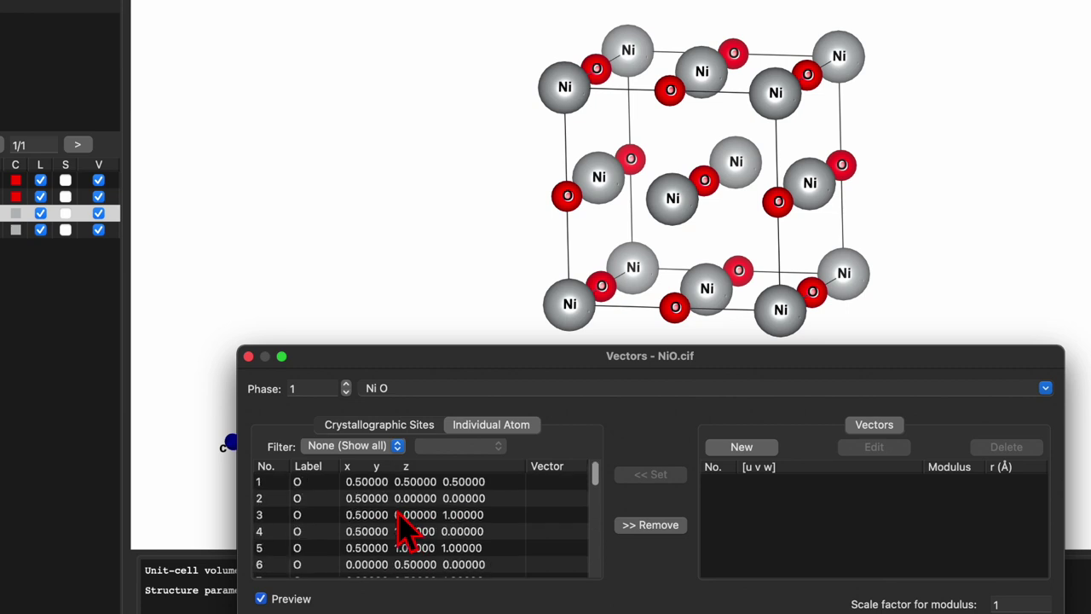
pyautogui.click(347, 445)
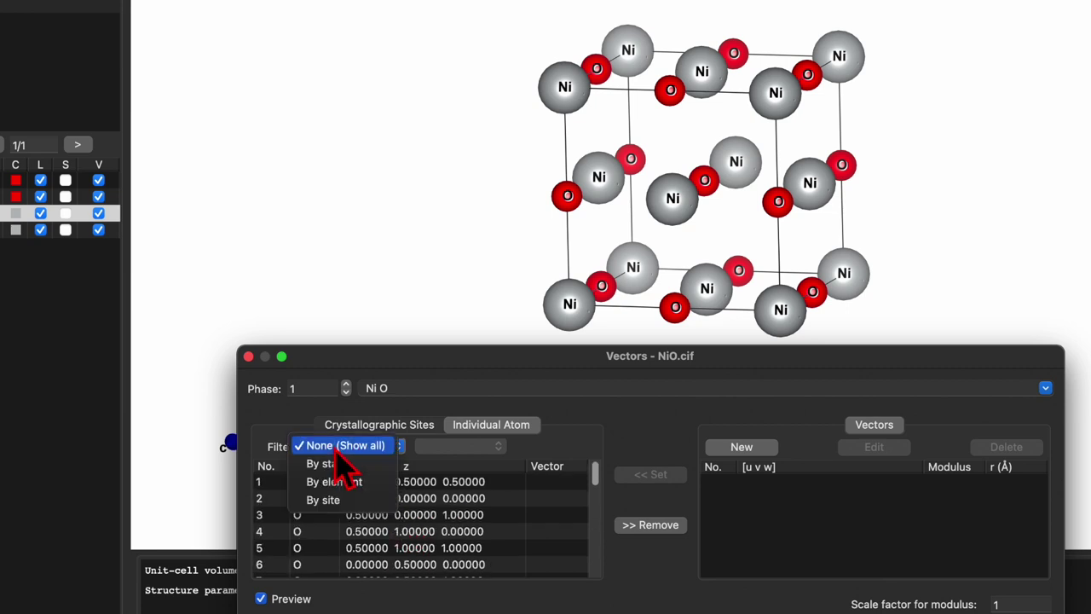
pyautogui.click(367, 488)
pyautogui.click(474, 452)
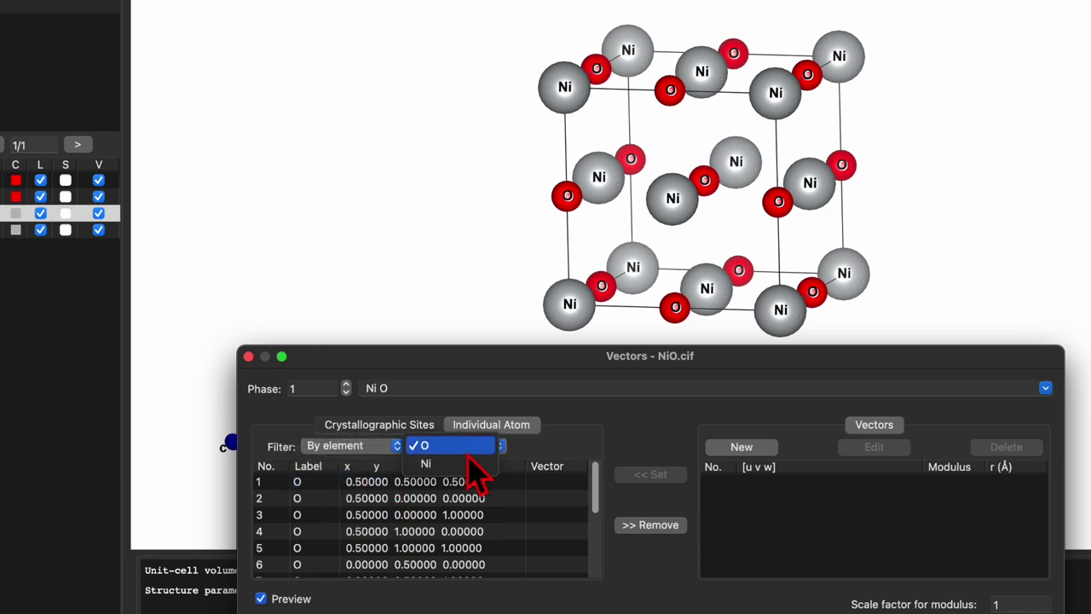
pyautogui.click(467, 463)
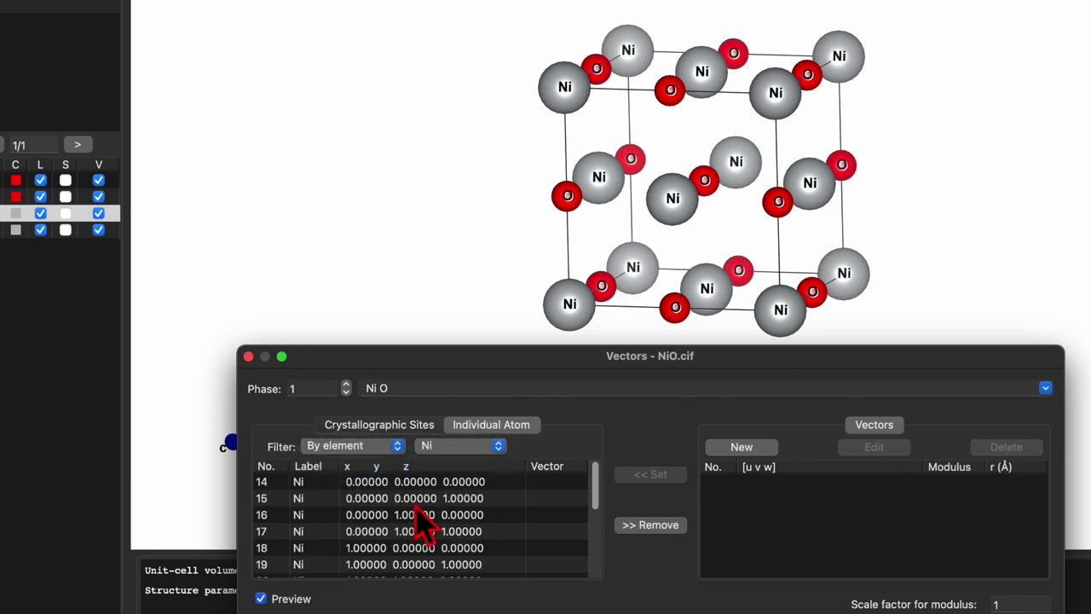
# Step: Start a new axial vector with radius 0.20 and u component 1
pyautogui.click(755, 448)
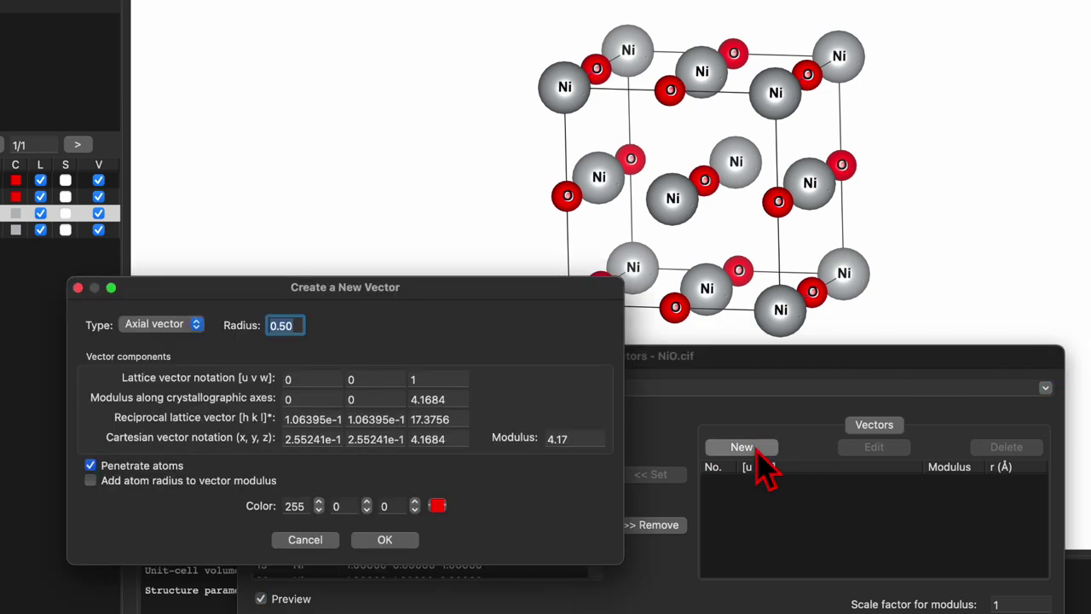
pyautogui.moveTo(400, 292); pyautogui.dragTo(434, 297)
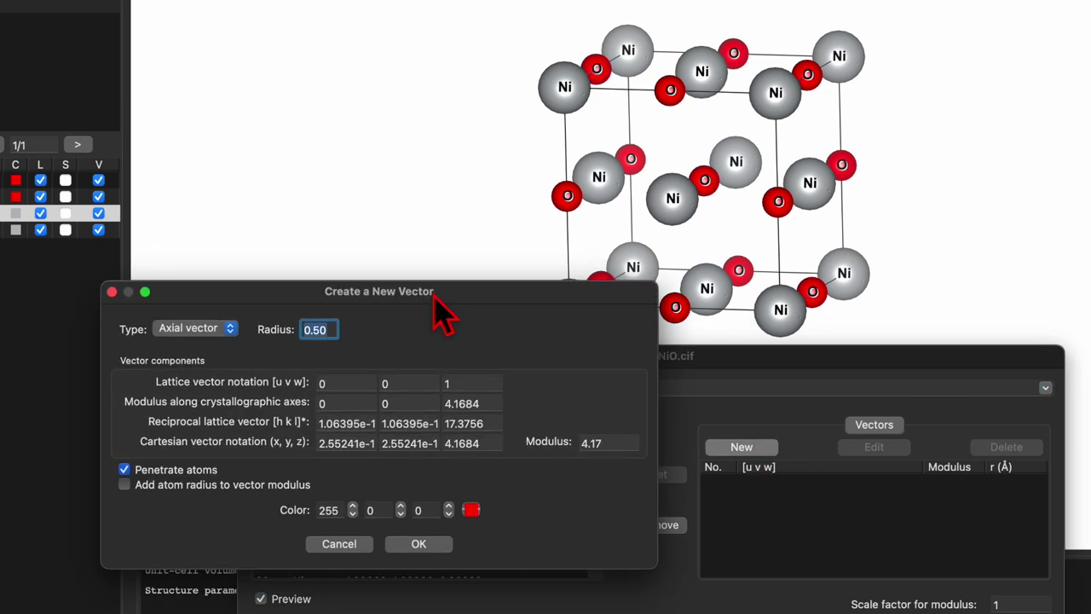
pyautogui.click(193, 331)
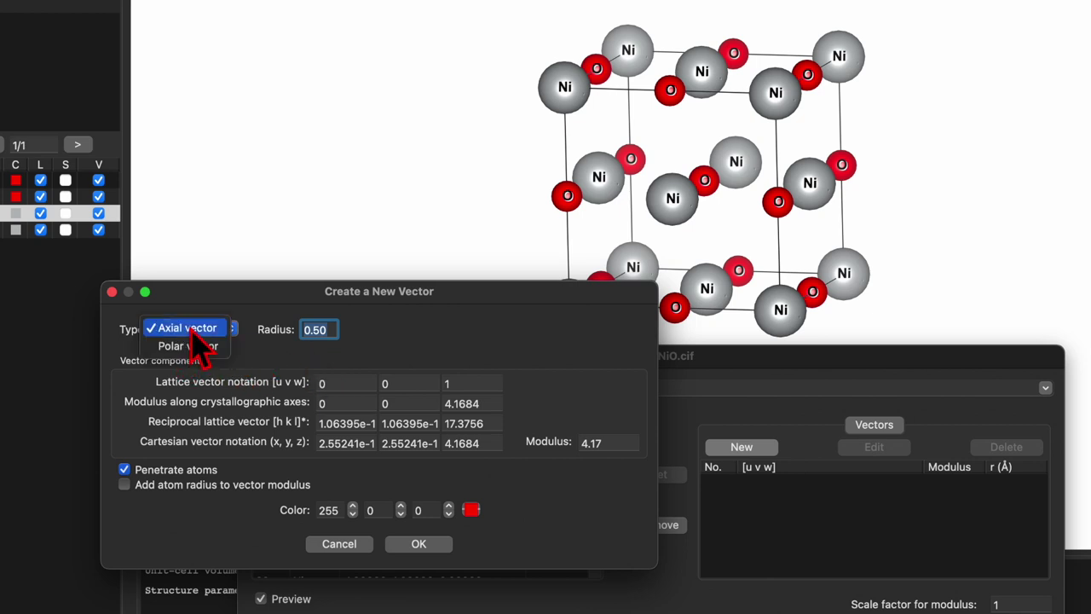
pyautogui.click(197, 330)
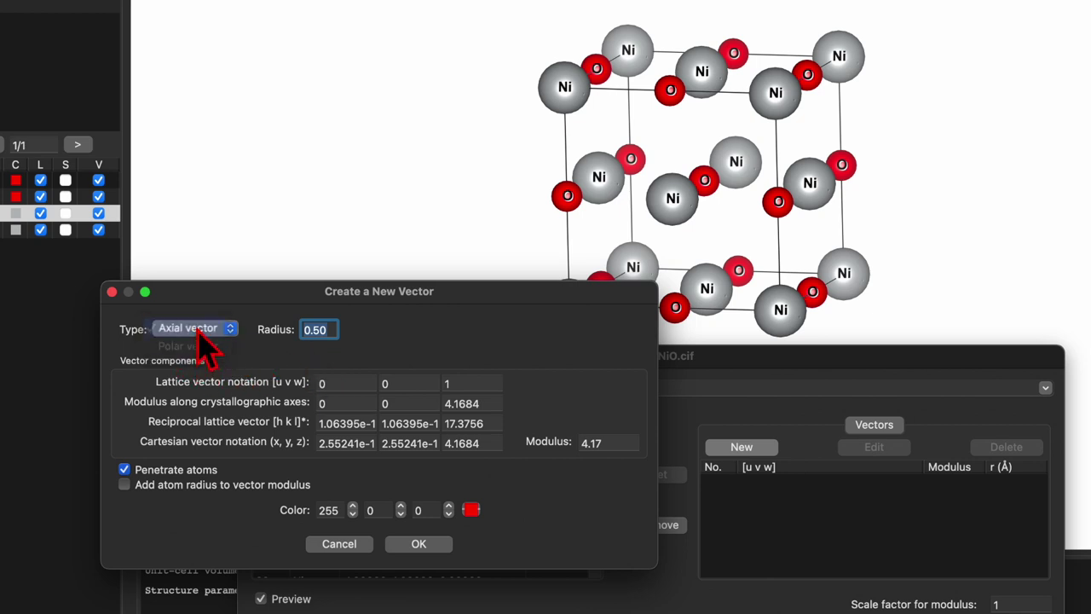
pyautogui.click(333, 329)
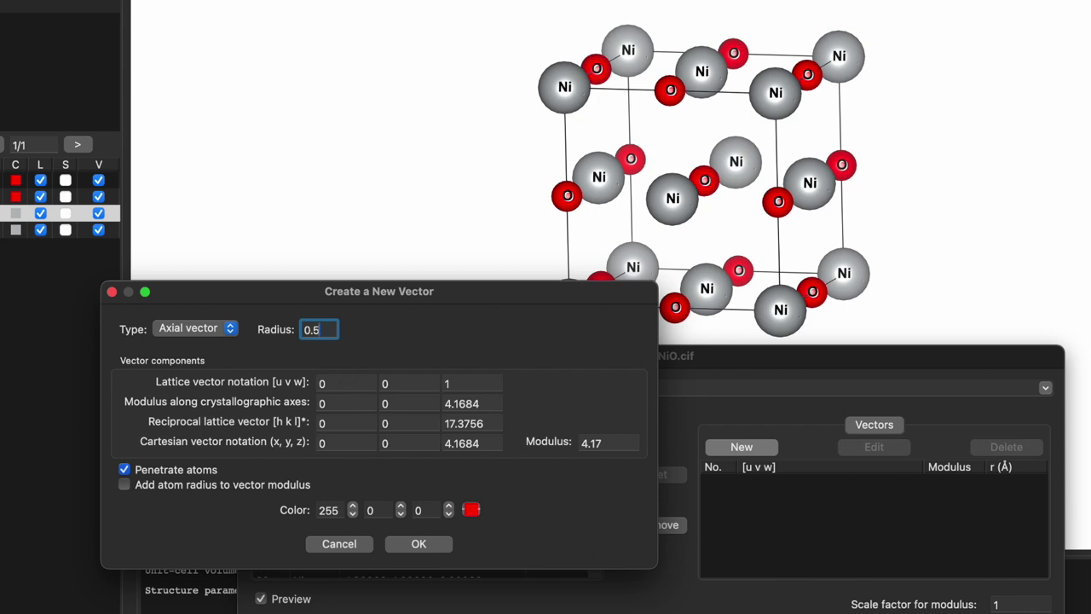
pyautogui.click(334, 382)
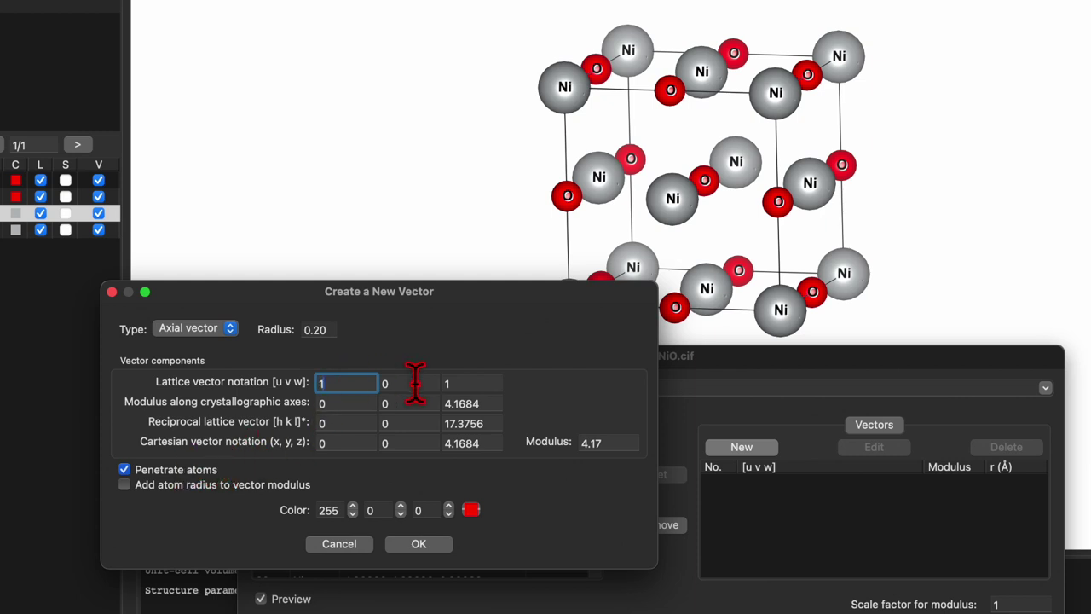
# Step: Fill in the v and w lattice components of the new vector
pyautogui.press('Tab')
pyautogui.press('Tab')
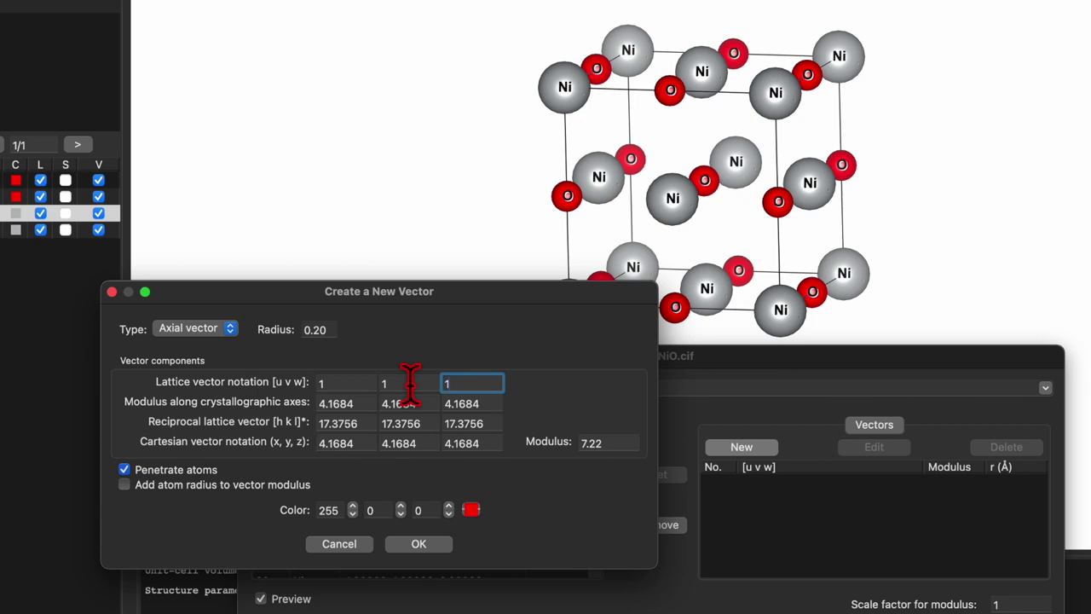
pyautogui.click(331, 381)
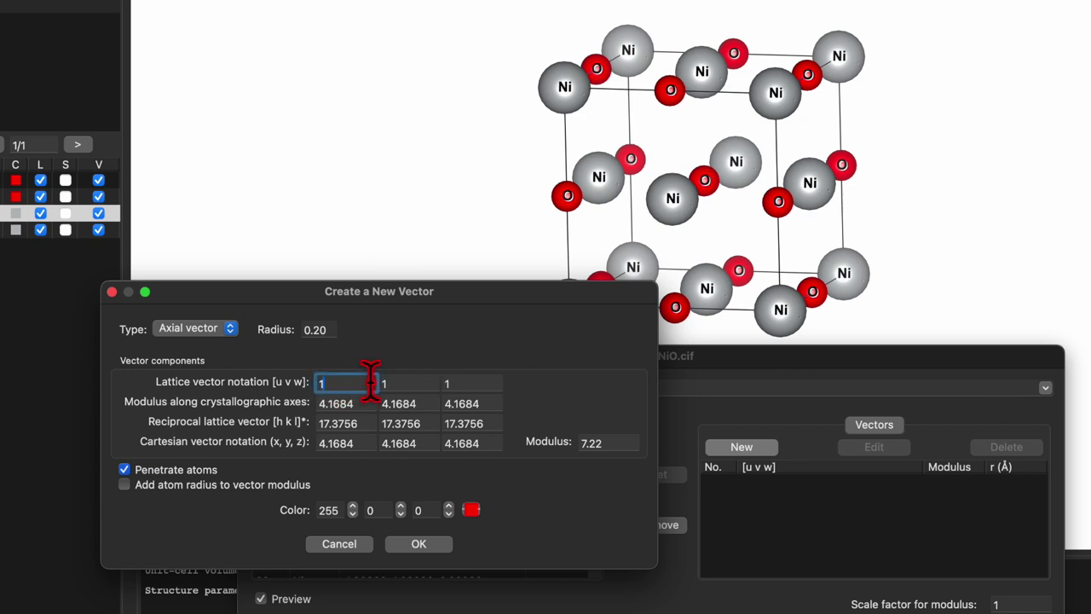
pyautogui.click(479, 383)
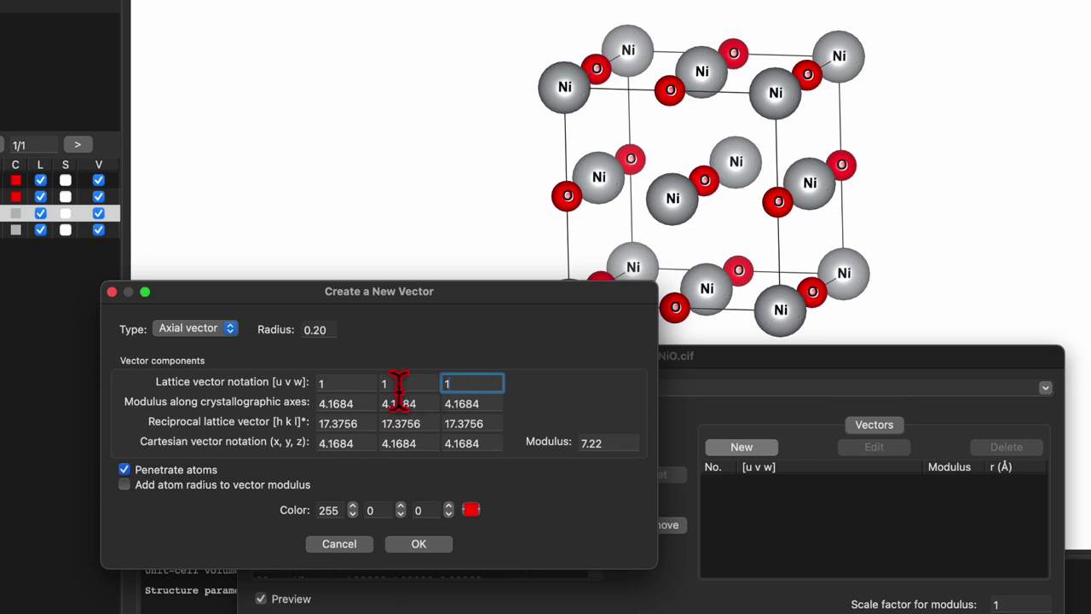
pyautogui.click(349, 383)
pyautogui.click(391, 383)
pyautogui.click(468, 382)
# Step: Set the vector components to [1 1 1] and add the vector to the list
pyautogui.click(608, 442)
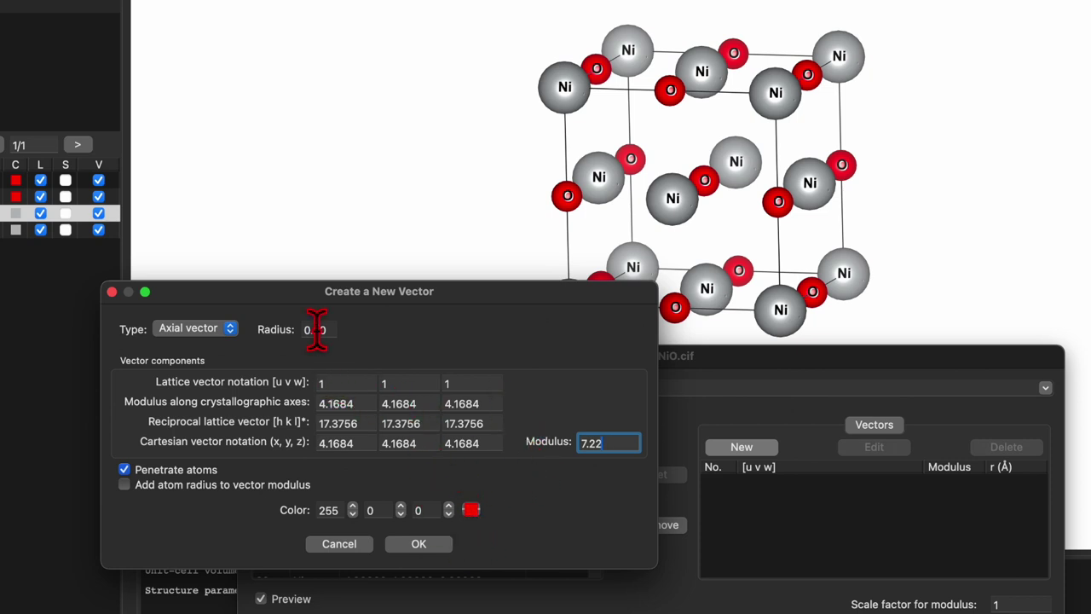
pyautogui.click(349, 383)
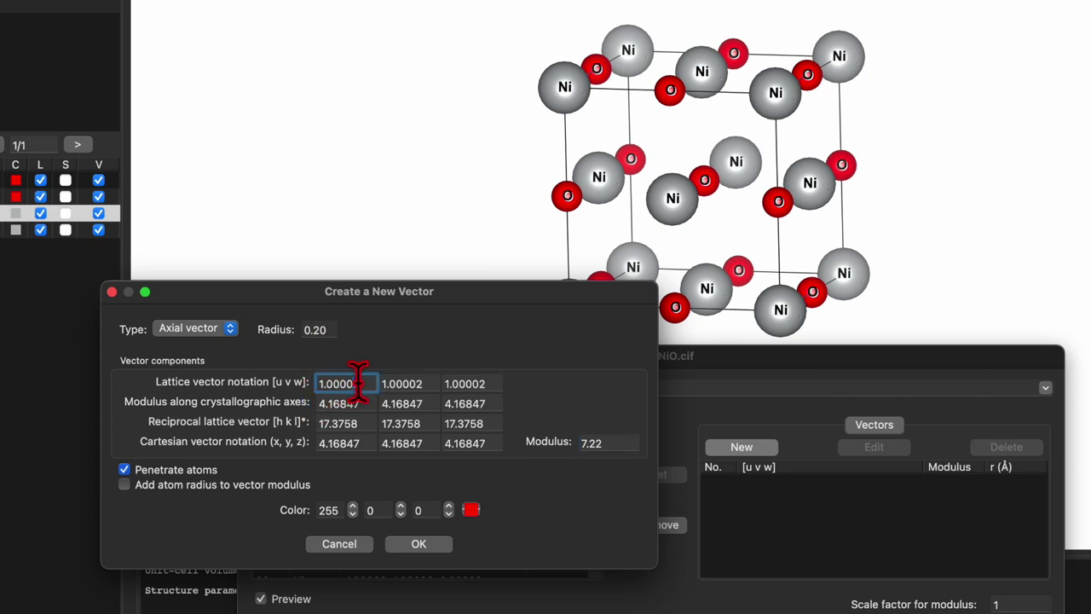
pyautogui.write('1')
pyautogui.click(408, 383)
pyautogui.write('1')
pyautogui.click(464, 383)
pyautogui.write('1')
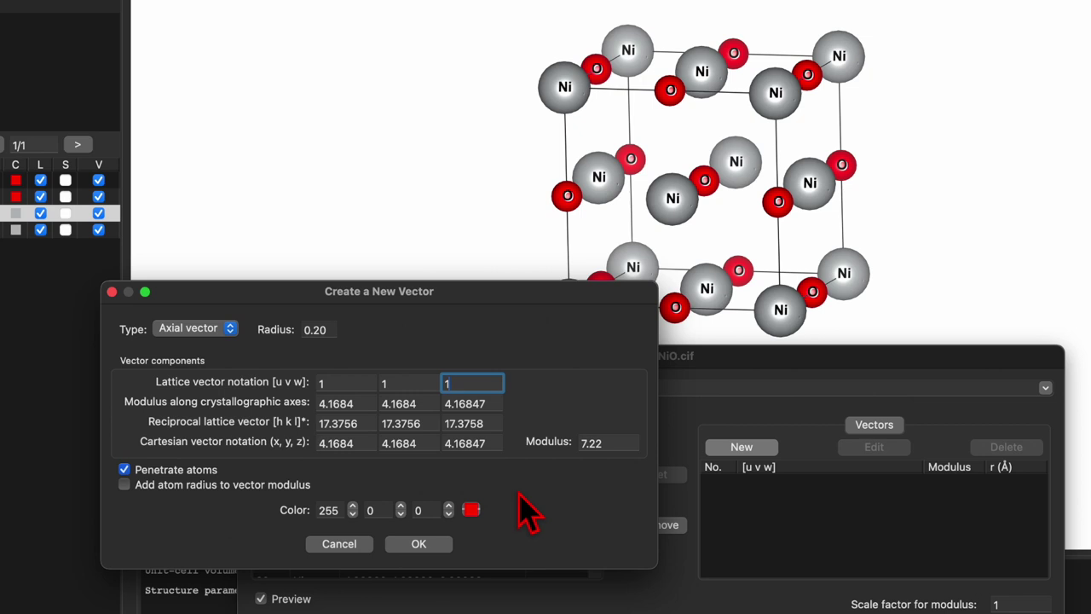
pyautogui.click(426, 546)
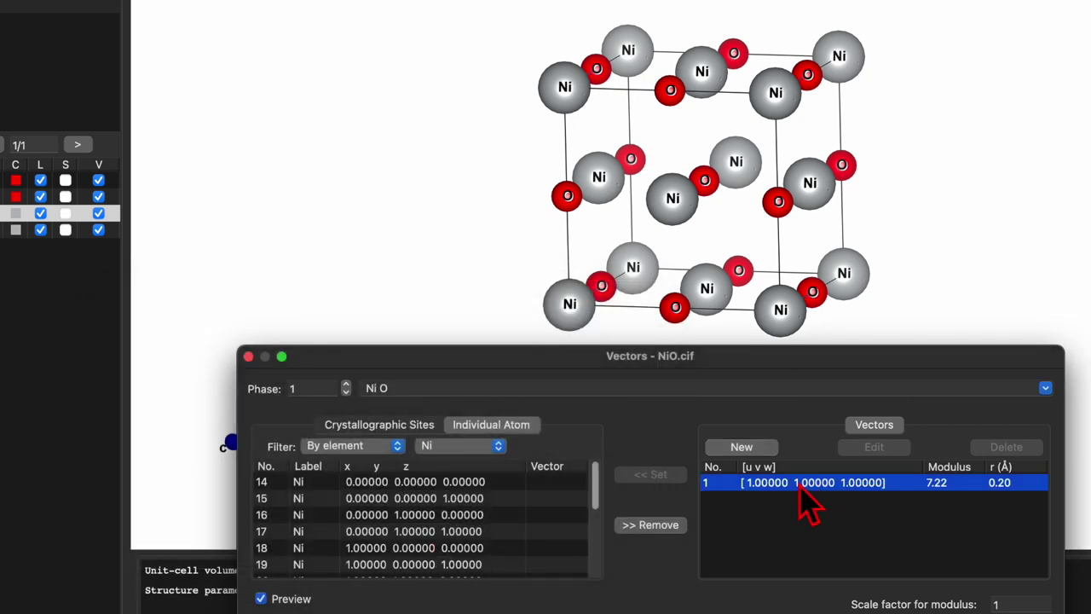
# Step: Attach the [1 1 1] vector to the origin Ni atom, row 14
pyautogui.click(454, 482)
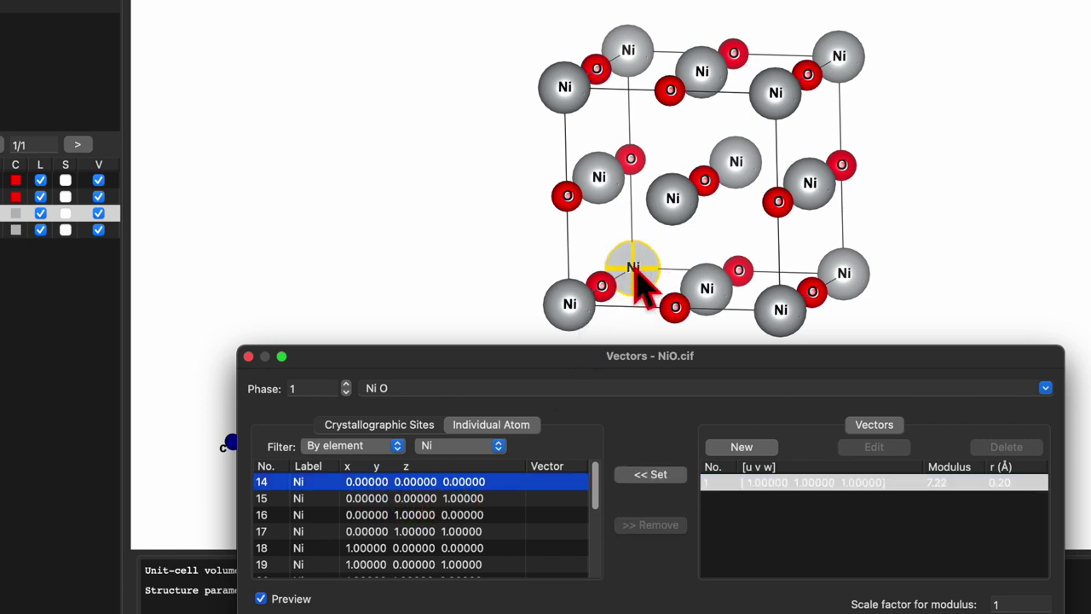
pyautogui.click(479, 500)
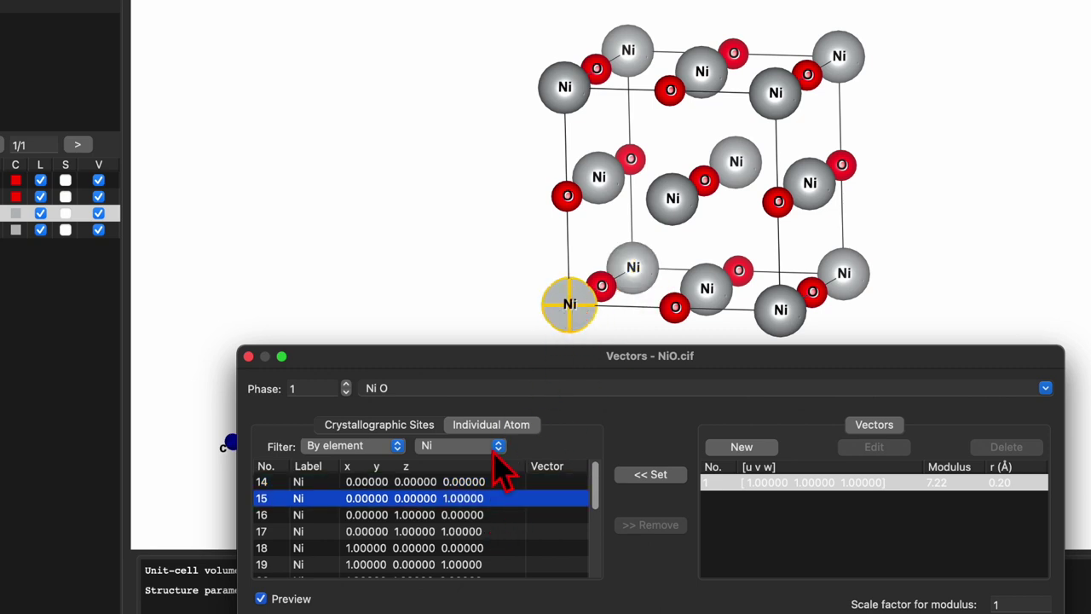
pyautogui.click(470, 483)
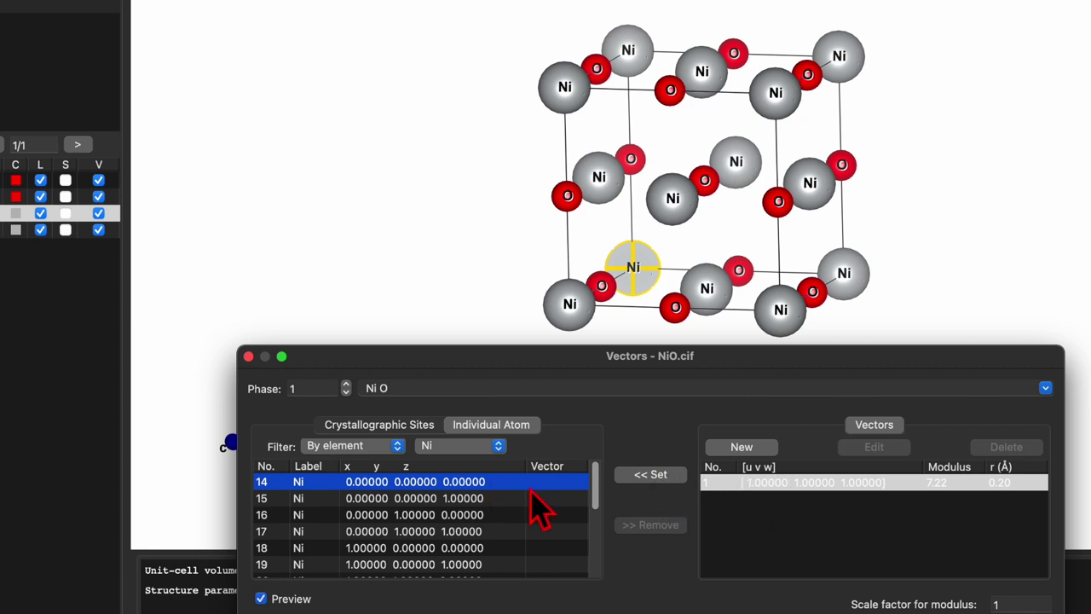
pyautogui.click(750, 483)
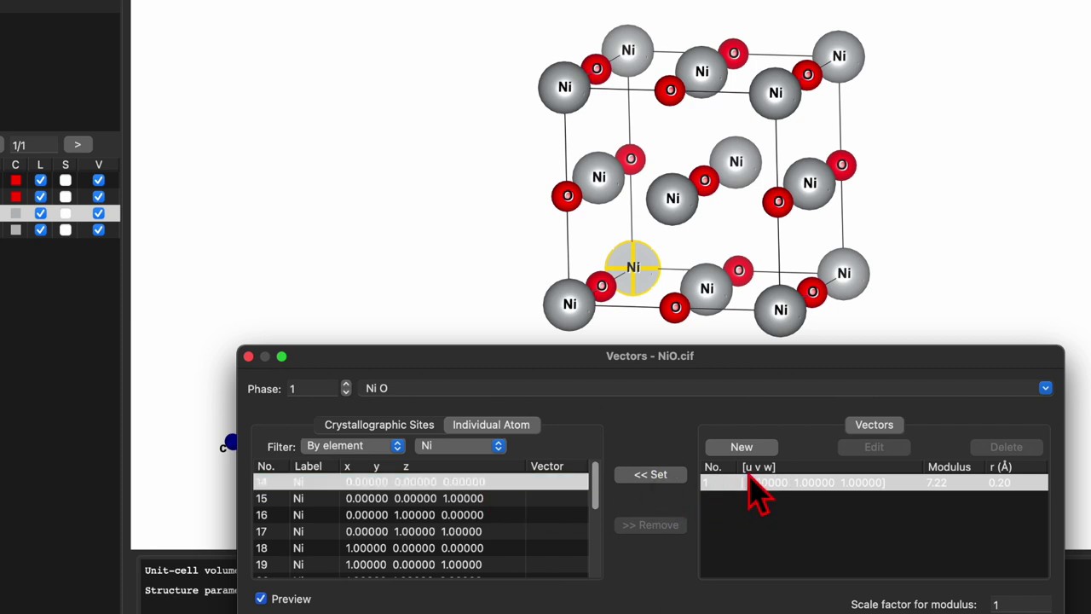
pyautogui.click(653, 475)
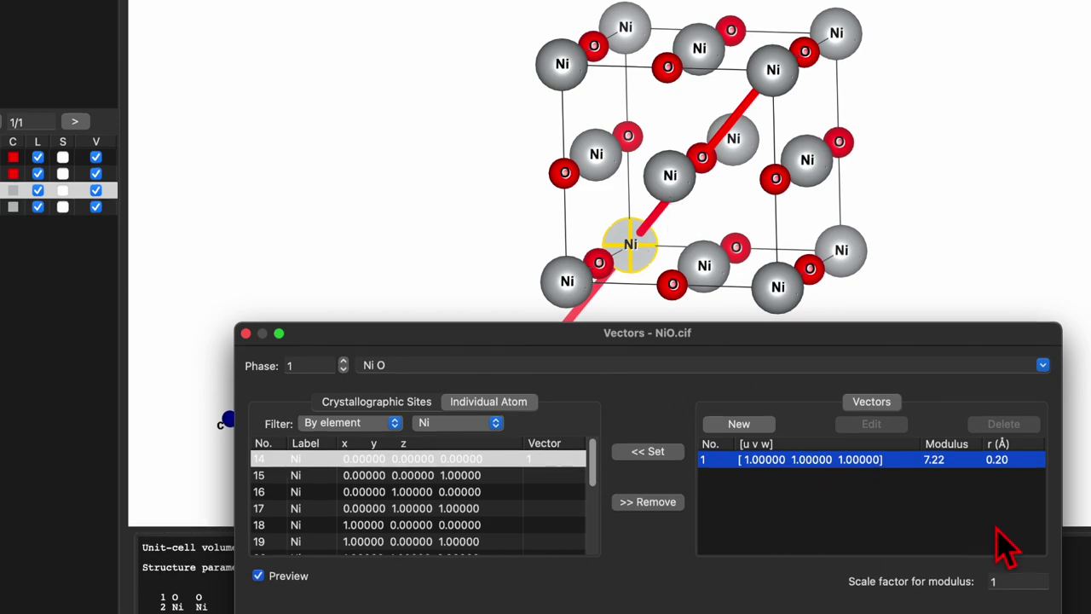
pyautogui.click(1008, 580)
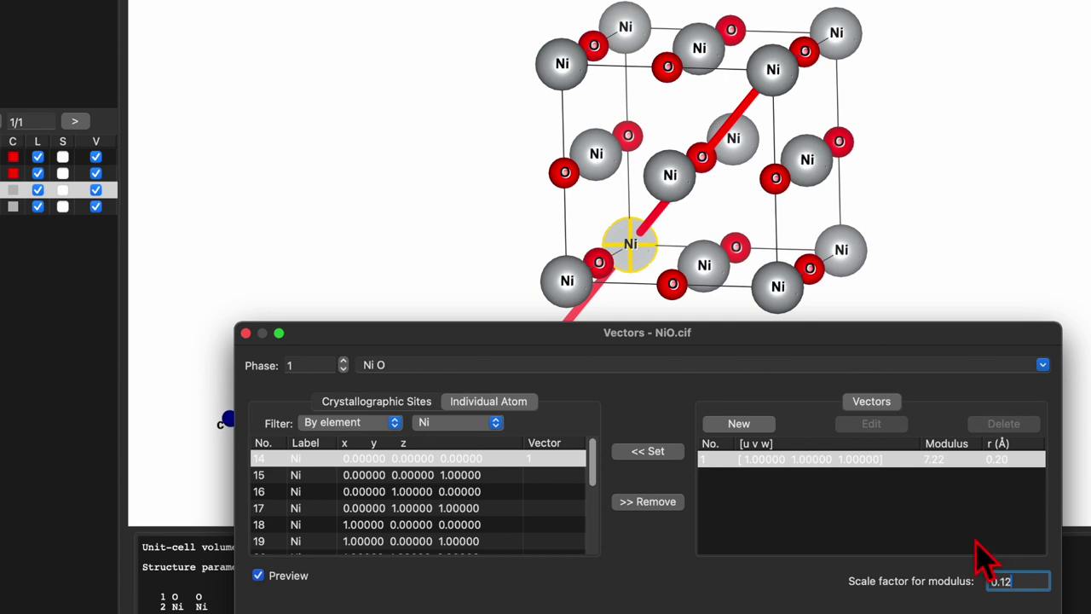
# Step: Apply a 0.12 modulus scale factor and rotate the crystal to view the red spin arrow
pyautogui.click(967, 506)
pyautogui.moveTo(656, 247); pyautogui.dragTo(712, 213)
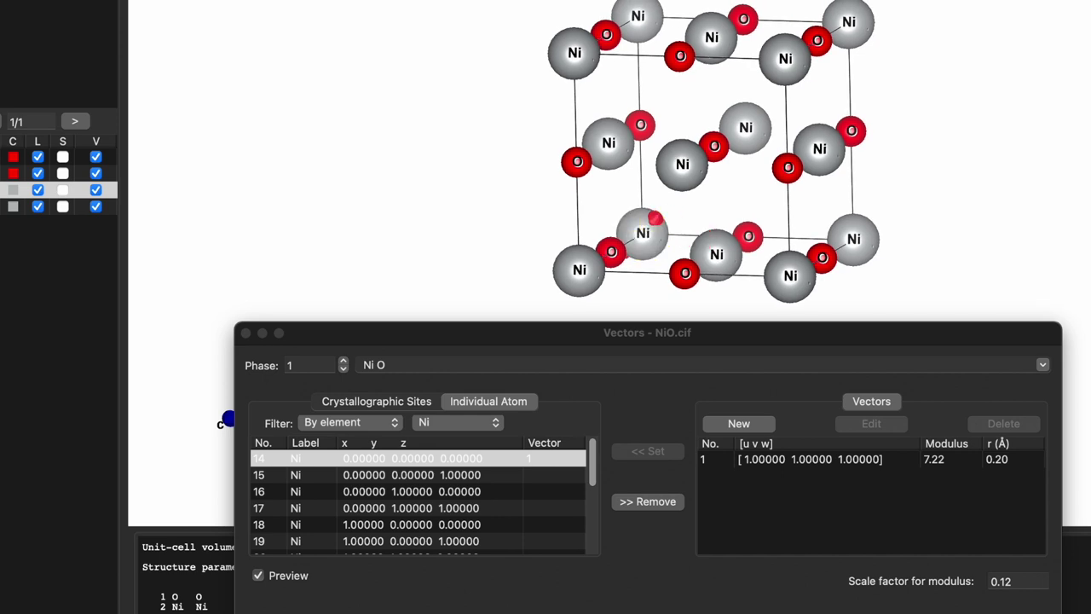
pyautogui.moveTo(725, 227); pyautogui.dragTo(954, 213)
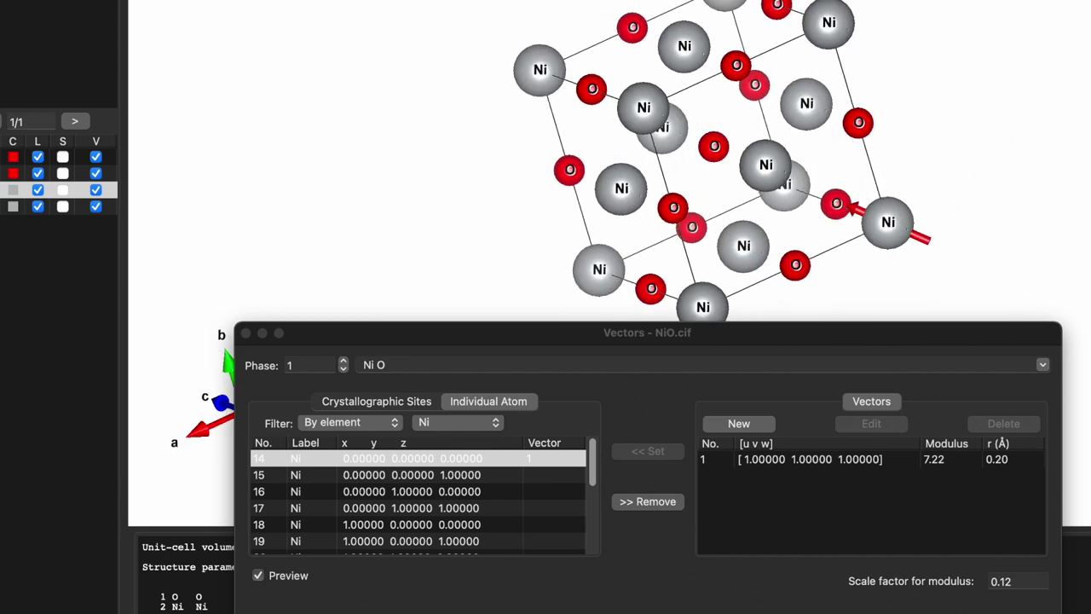
pyautogui.moveTo(775, 200); pyautogui.dragTo(360, 289)
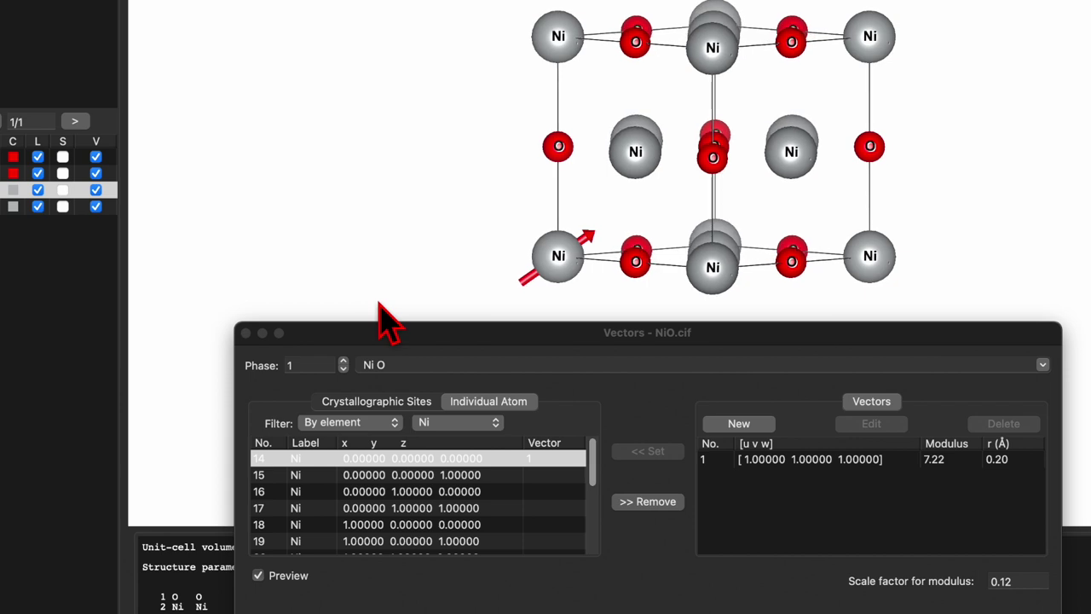
pyautogui.moveTo(586, 247)
pyautogui.mouseDown()
pyautogui.moveTo(614, 231)
pyautogui.moveTo(594, 253)
pyautogui.mouseUp()
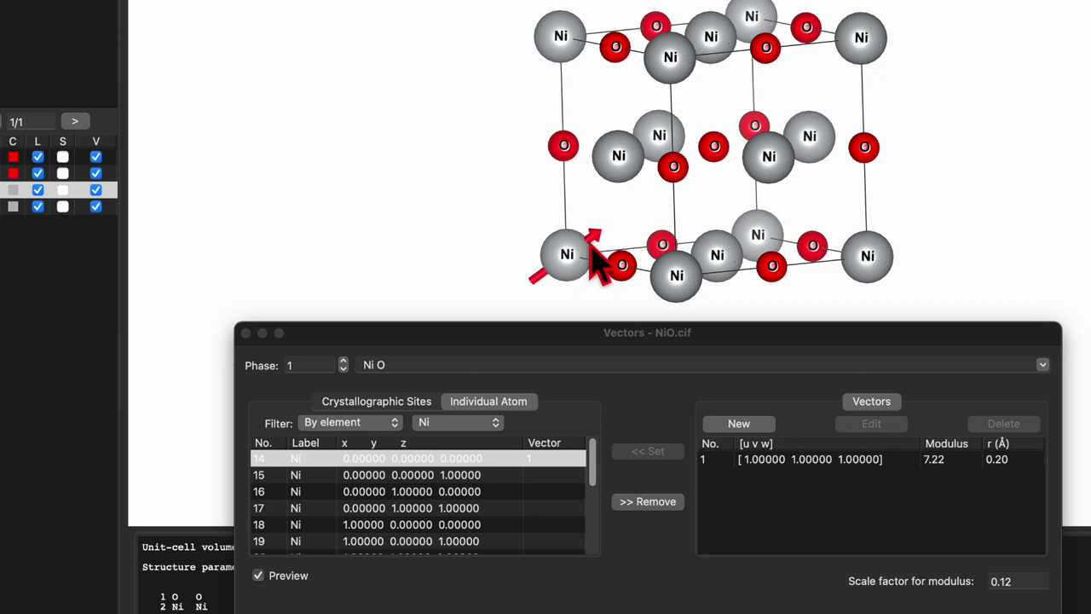
pyautogui.click(479, 476)
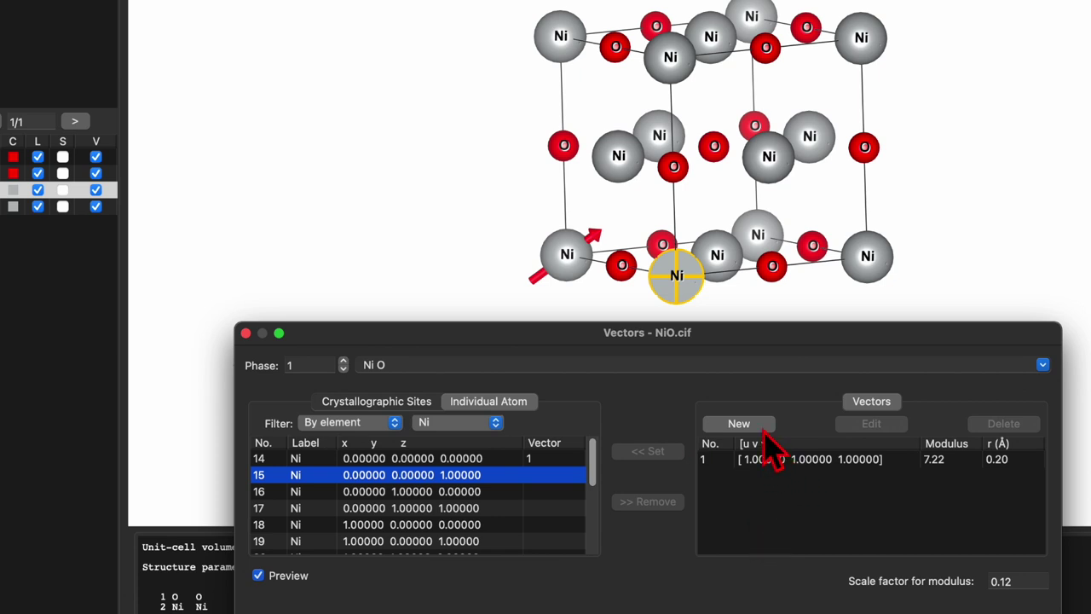
# Step: Start a second vector with lattice components [-1 -1 -1]
pyautogui.click(753, 424)
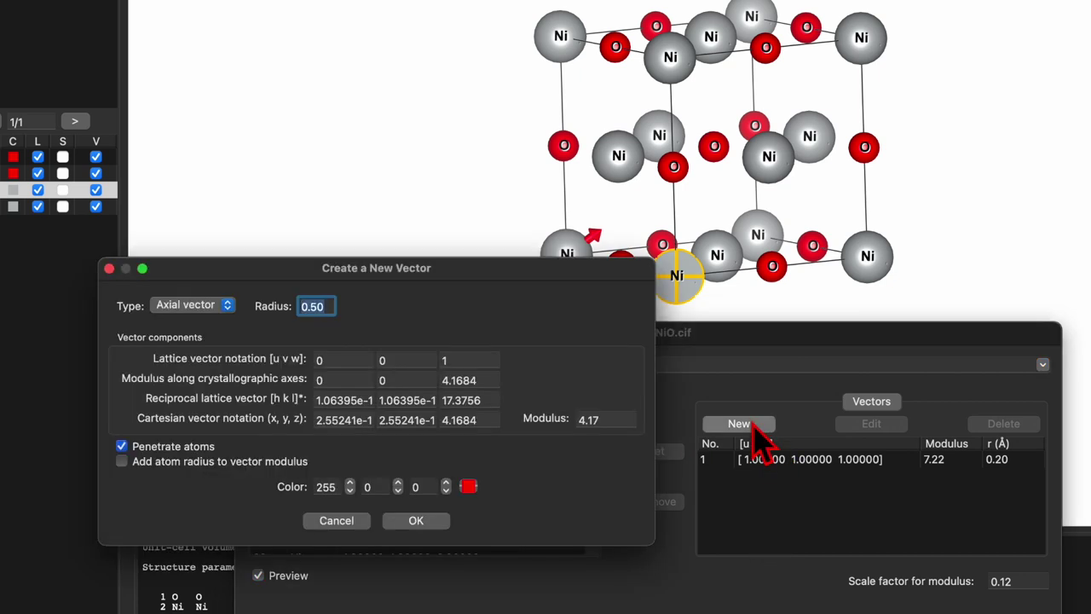
pyautogui.click(351, 362)
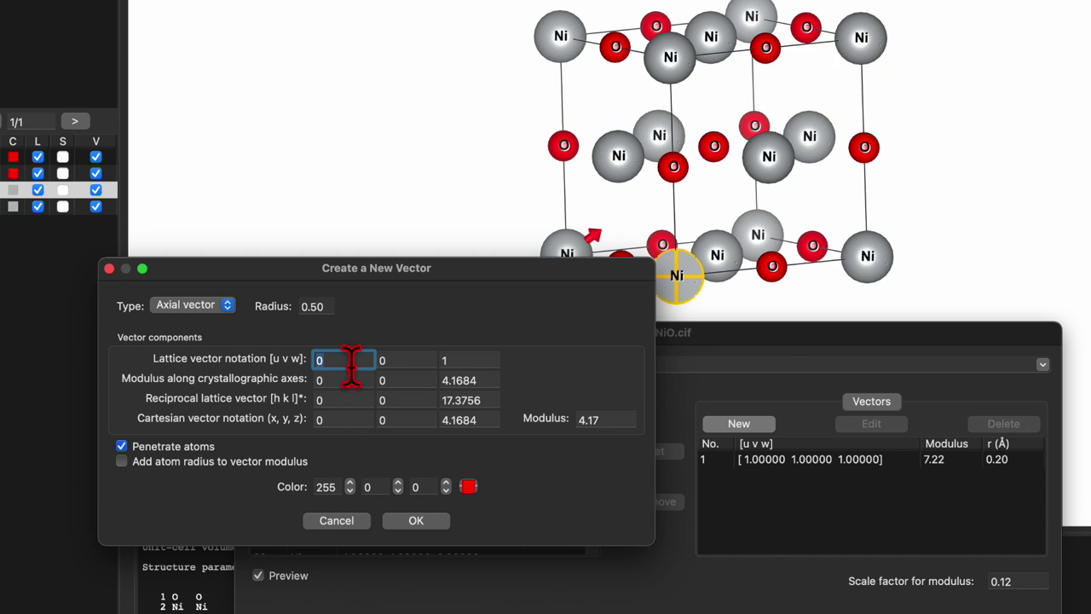
pyautogui.press('Tab')
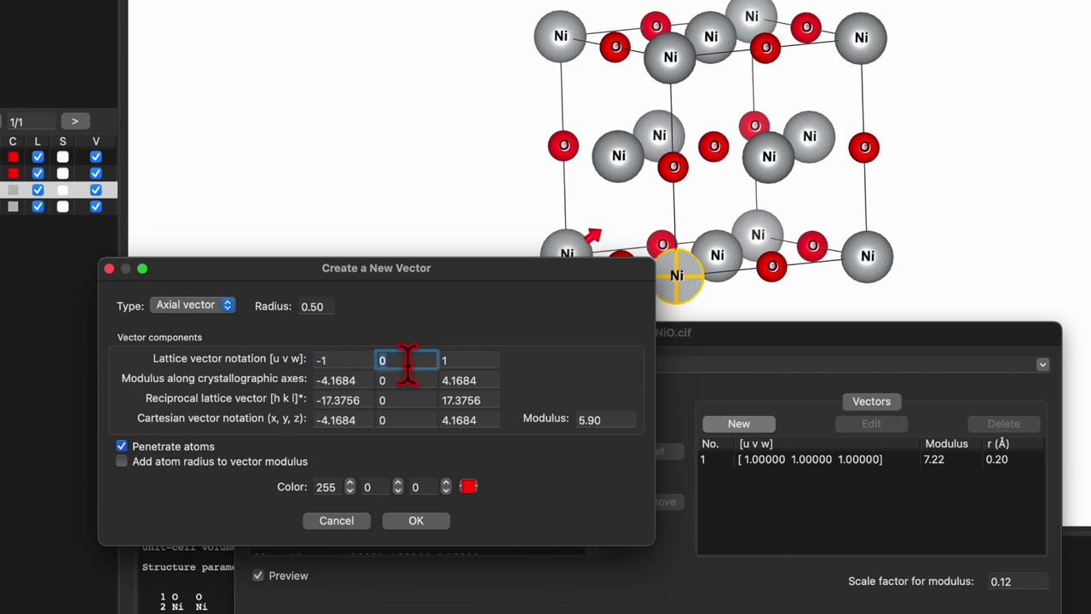
pyautogui.write('-1')
pyautogui.press('Tab')
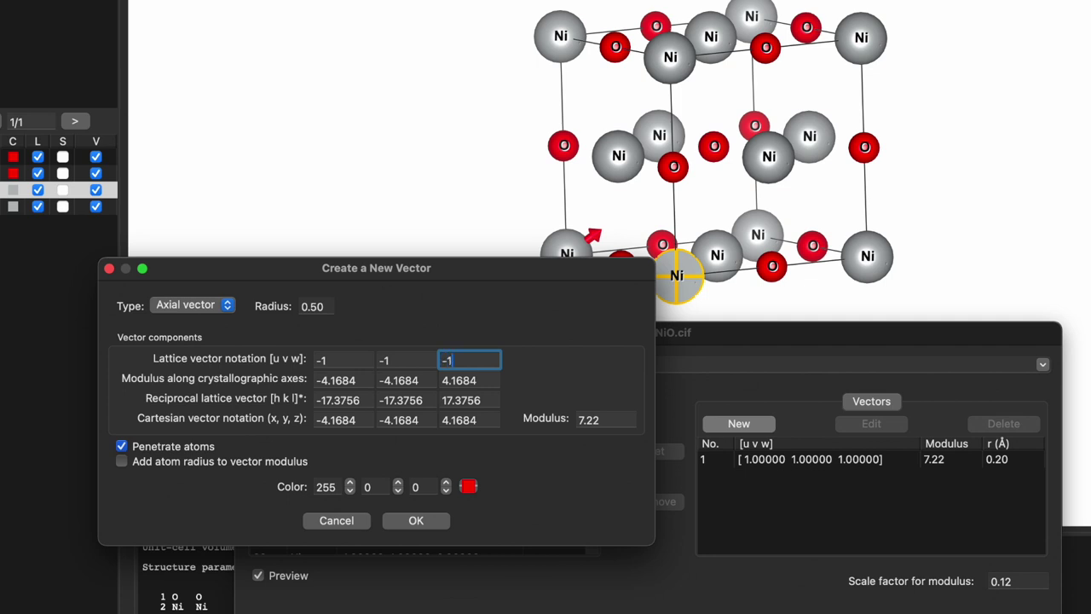
pyautogui.write('-1')
pyautogui.click(363, 358)
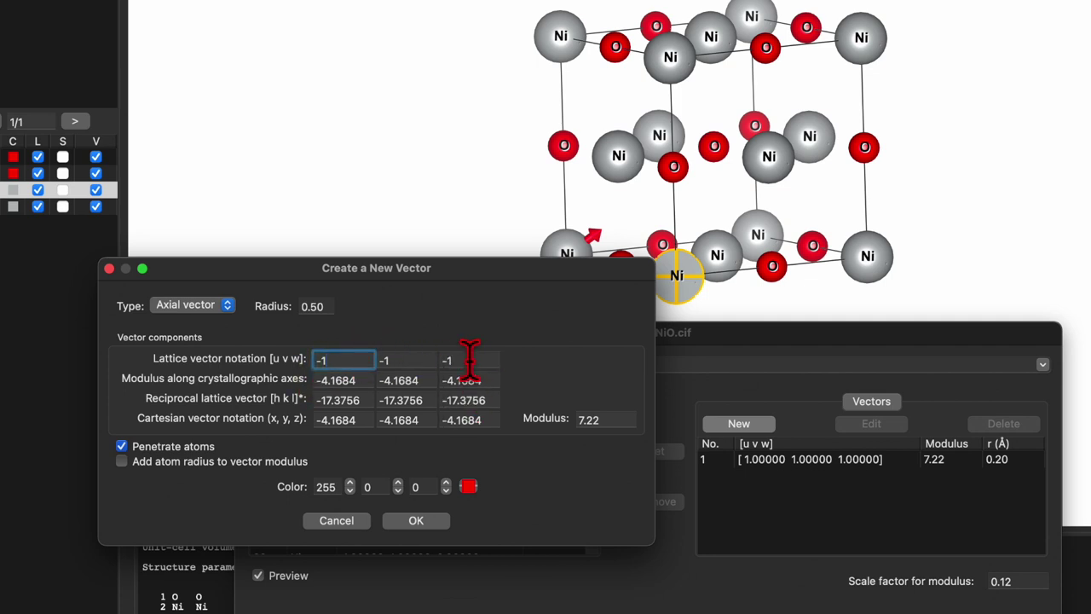
# Step: Give the [-1 -1 -1] vector radius 0.20 and blue colour, then add and select it
pyautogui.click(327, 307)
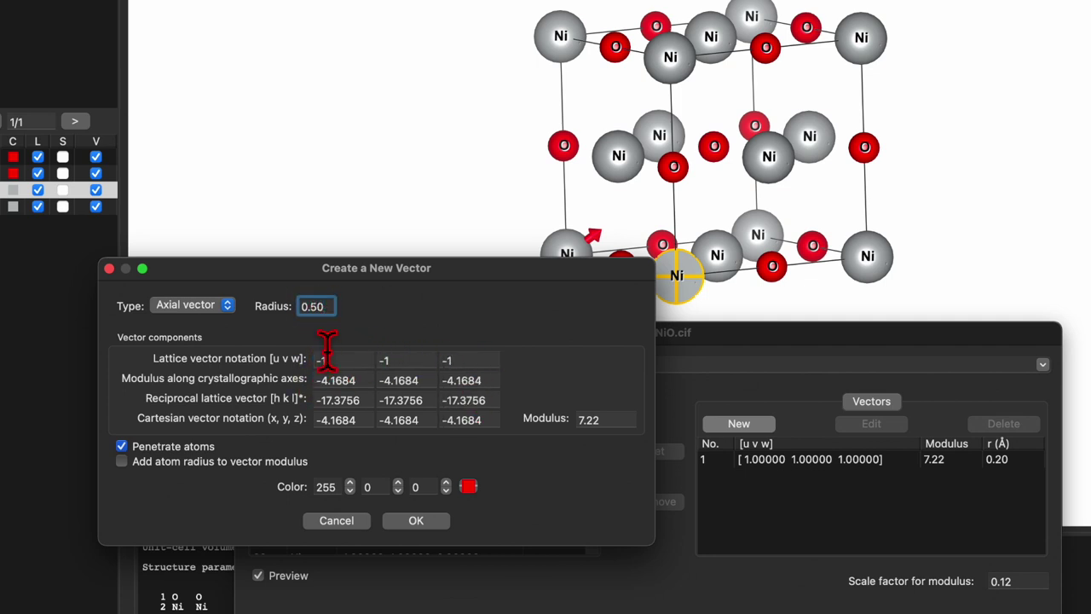
pyautogui.write('0.2')
pyautogui.click(361, 395)
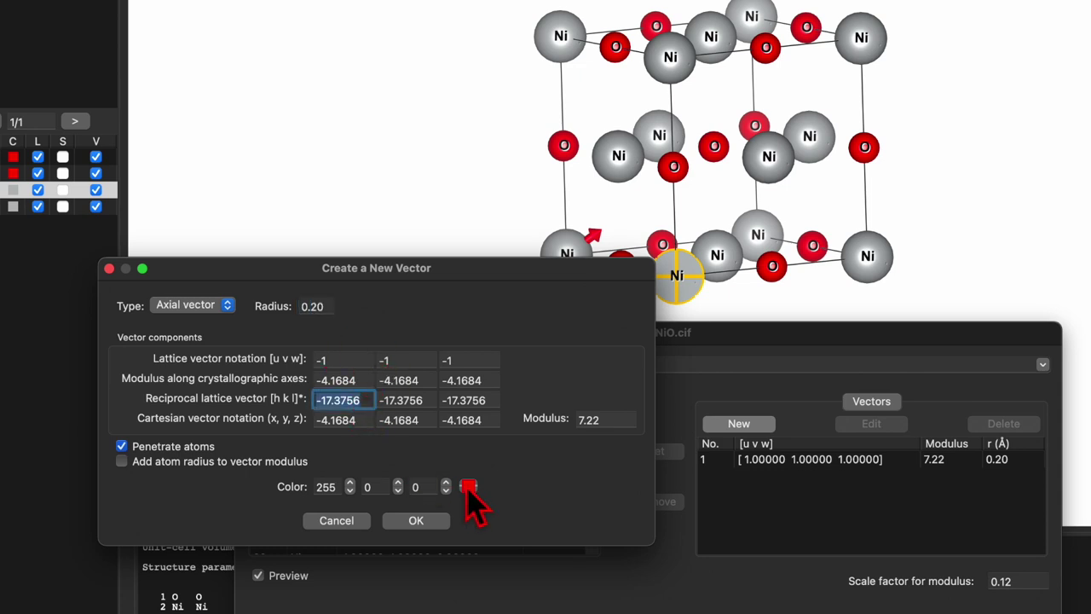
pyautogui.click(467, 487)
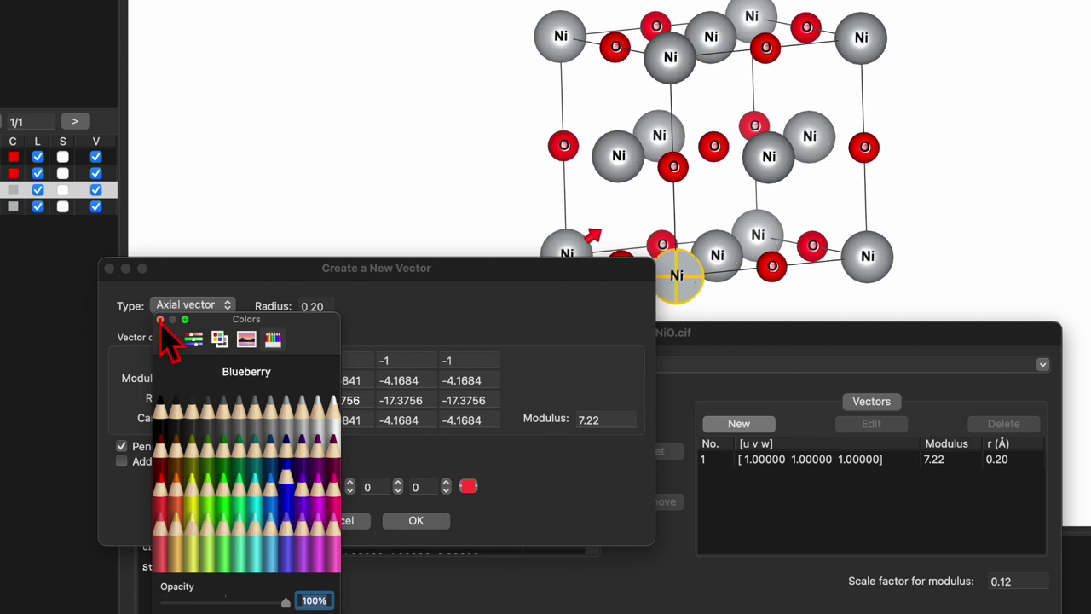
pyautogui.click(161, 321)
pyautogui.click(417, 522)
pyautogui.click(777, 477)
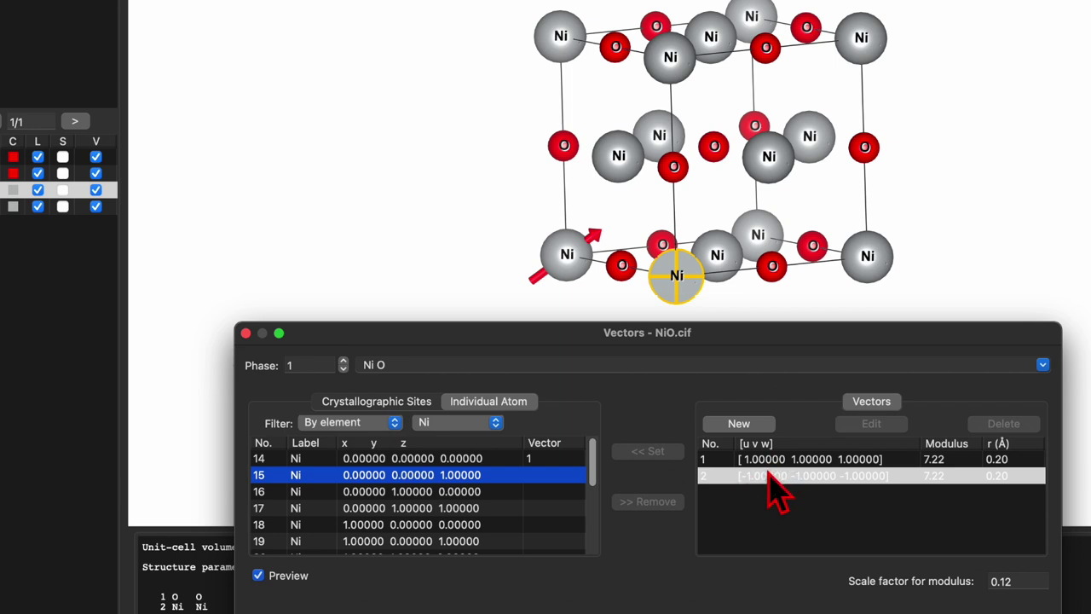
# Step: Give Ni atoms 15 and 16 the [-1 -1 -1] spin and atom 17 the [1 1 1] spin
pyautogui.click(769, 477)
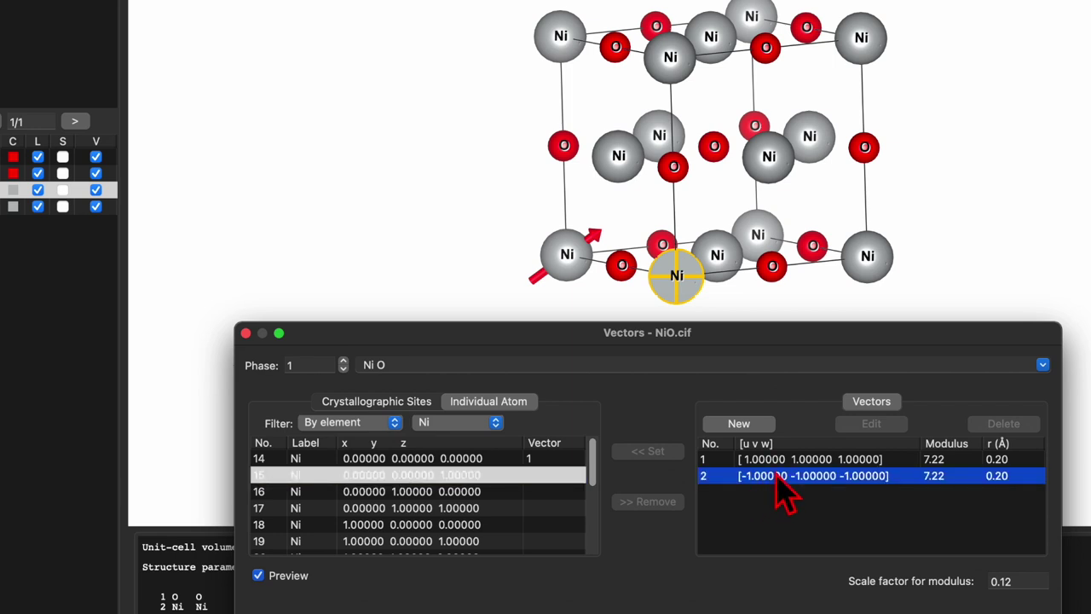
pyautogui.click(499, 475)
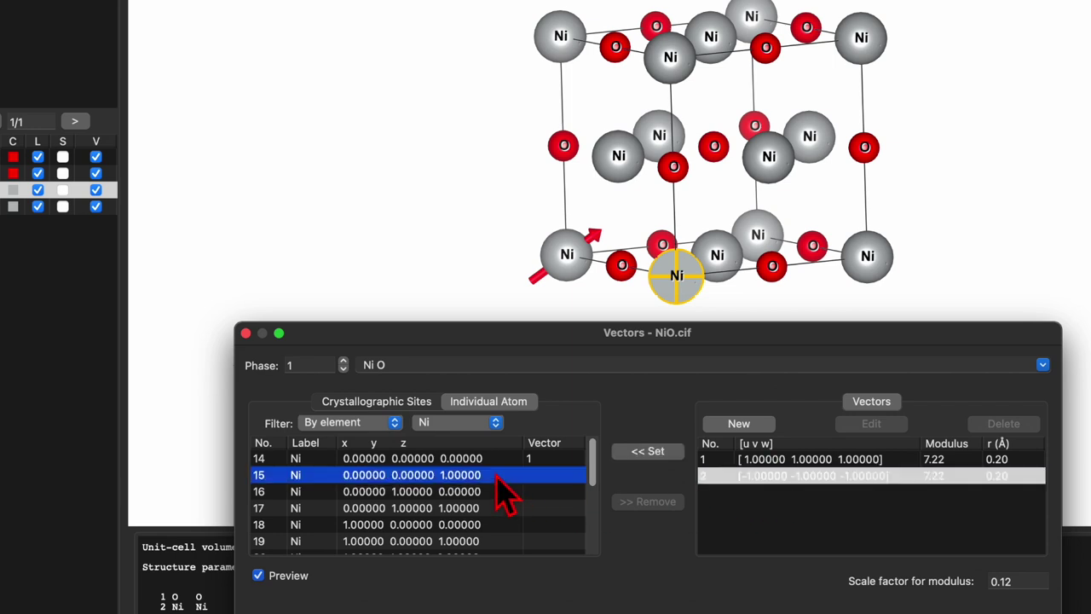
pyautogui.click(659, 454)
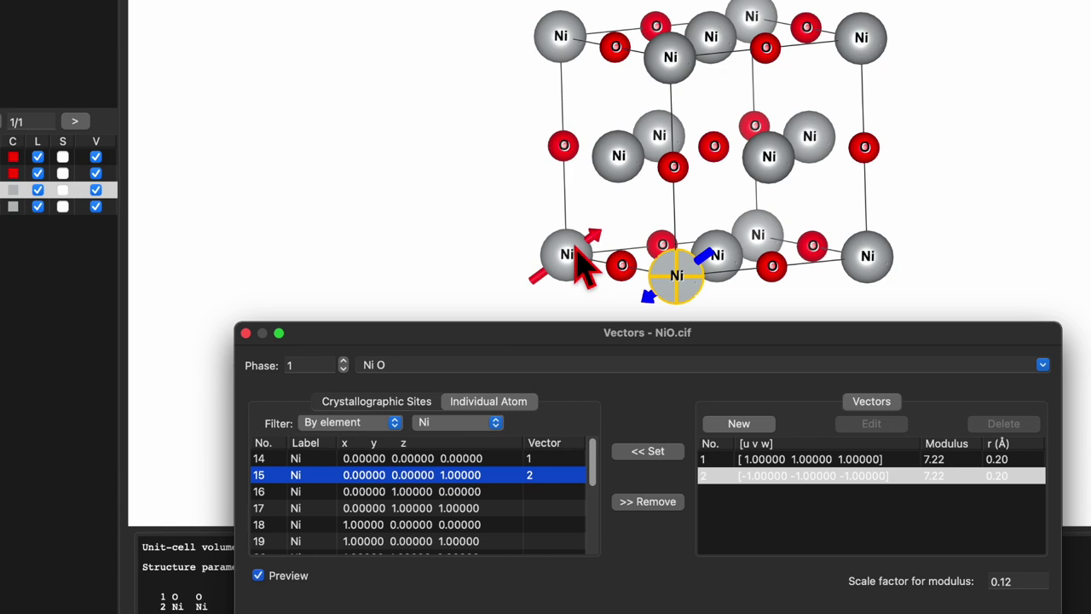
pyautogui.click(475, 492)
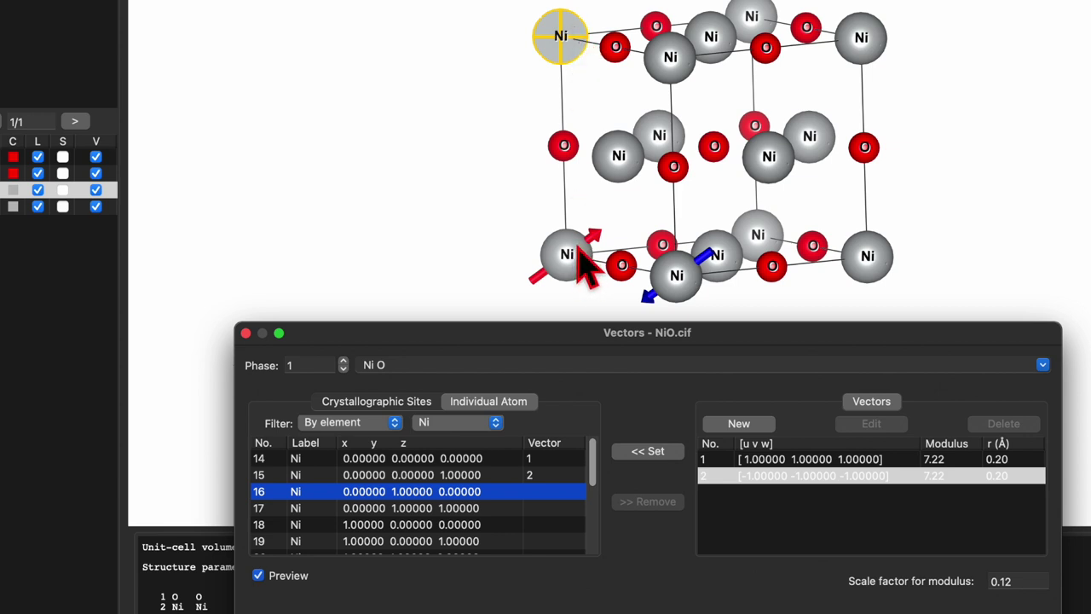
pyautogui.click(670, 453)
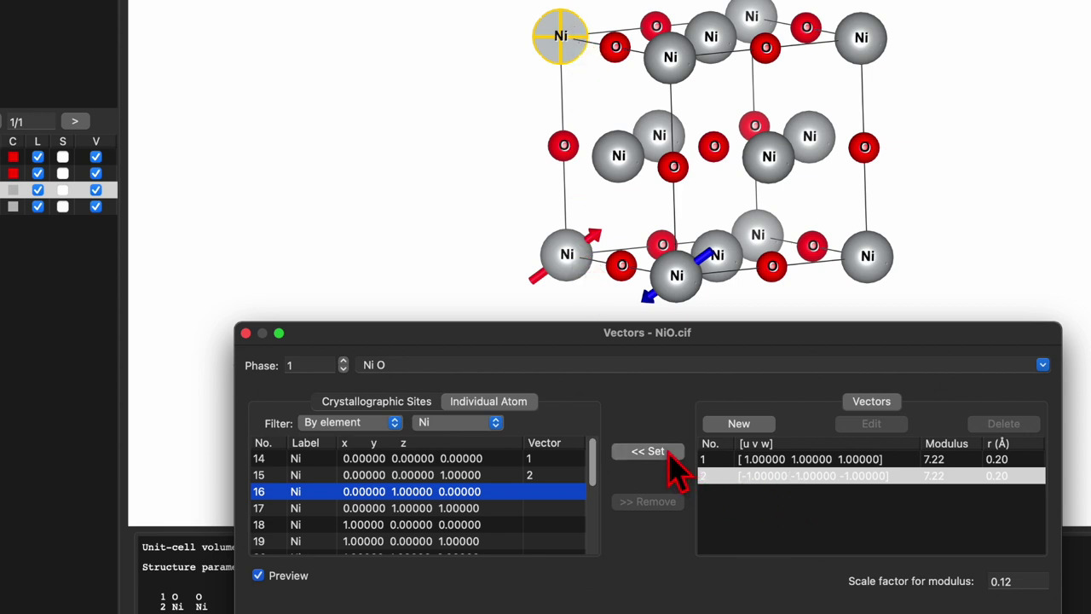
pyautogui.click(484, 509)
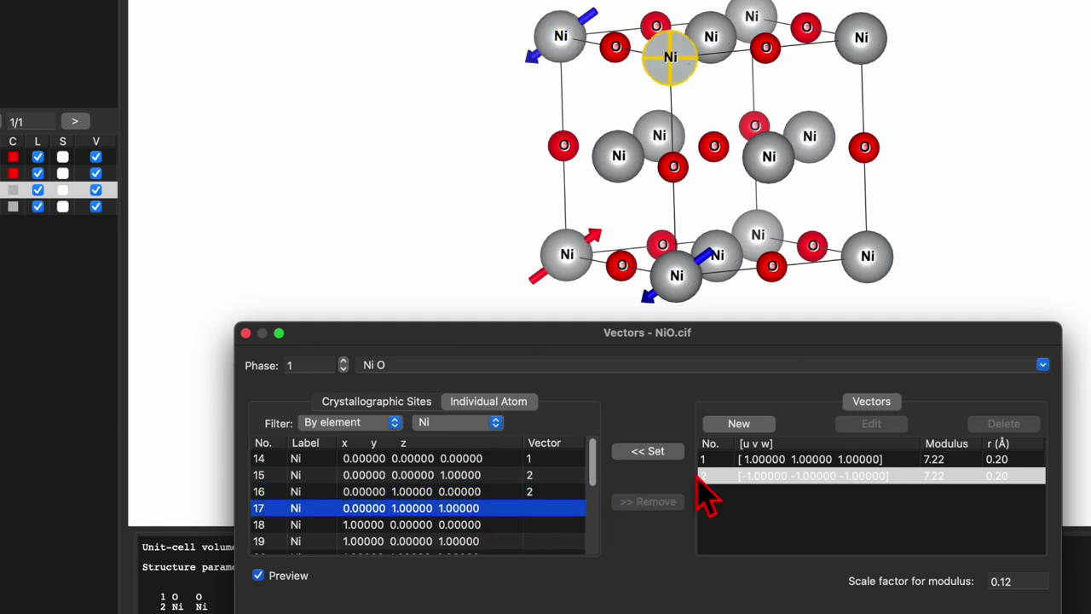
pyautogui.click(744, 460)
pyautogui.click(664, 454)
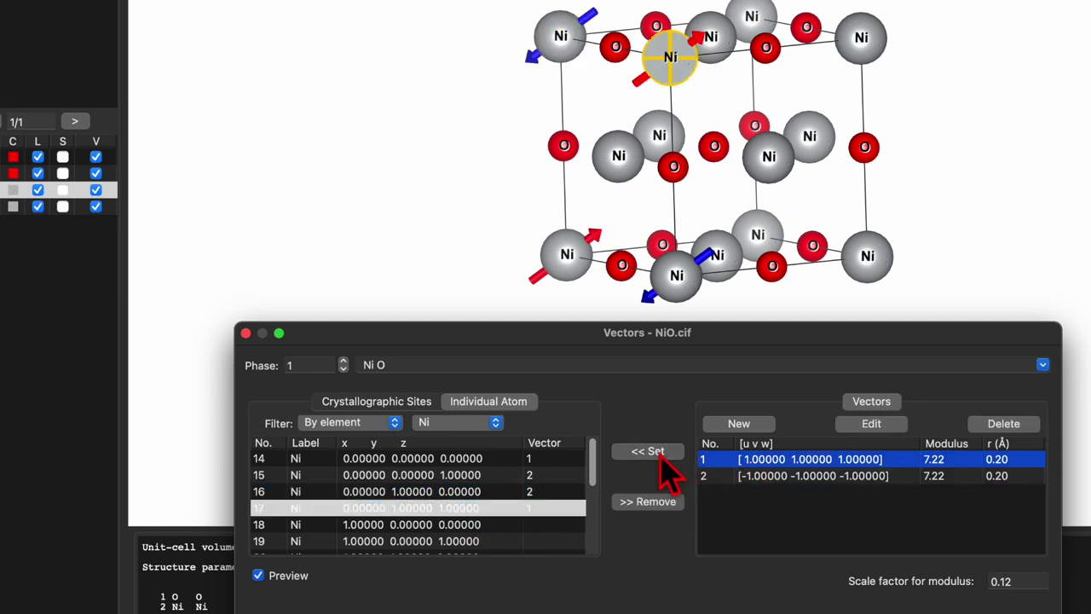
# Step: Assign alternating [1 1 1] and [-1 -1 -1] spin vectors to Ni atoms 18–26
pyautogui.click(493, 524)
pyautogui.click(767, 476)
pyautogui.click(647, 451)
pyautogui.click(767, 462)
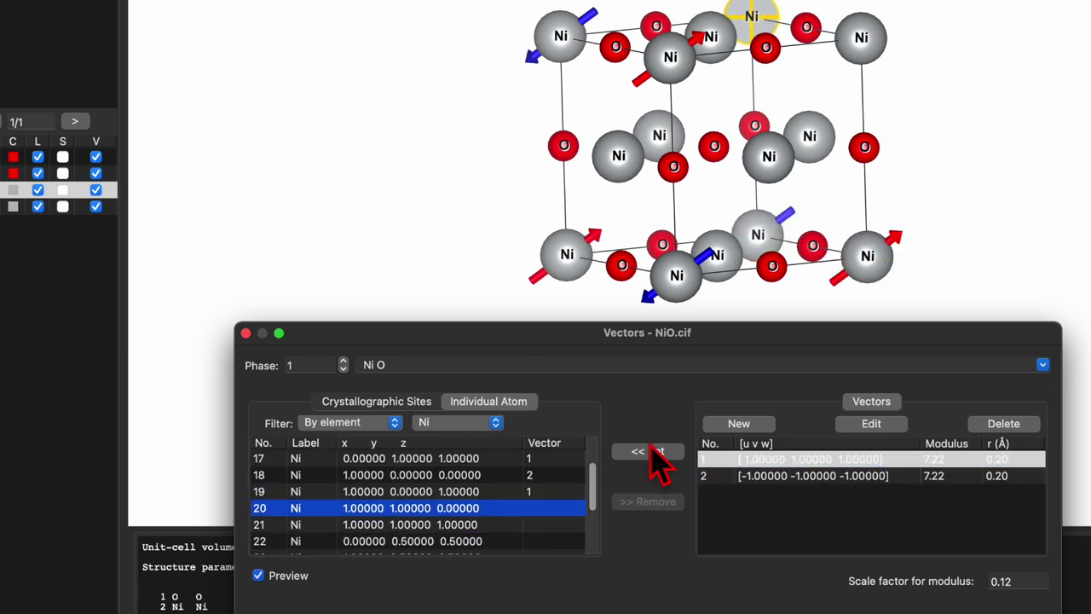
pyautogui.click(648, 451)
pyautogui.click(633, 190)
pyautogui.click(767, 475)
pyautogui.click(520, 541)
pyautogui.click(767, 458)
pyautogui.click(647, 451)
pyautogui.click(477, 554)
pyautogui.click(767, 475)
pyautogui.click(647, 450)
# Step: Give Ni atom 27 the [1 1 1] spin and close the Vectors dialog
pyautogui.click(482, 541)
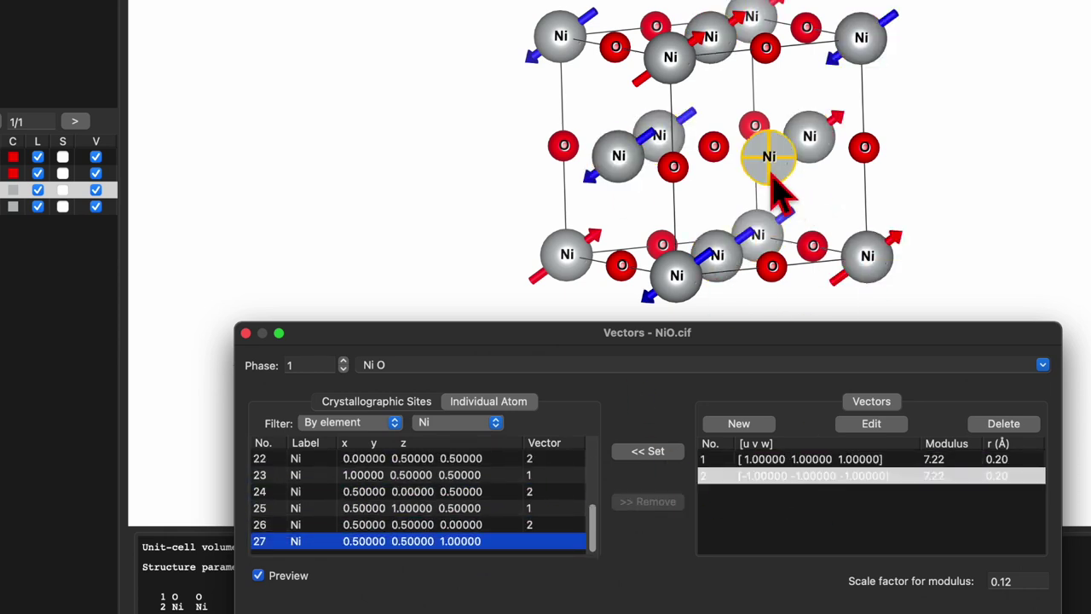
pyautogui.click(773, 460)
pyautogui.click(665, 451)
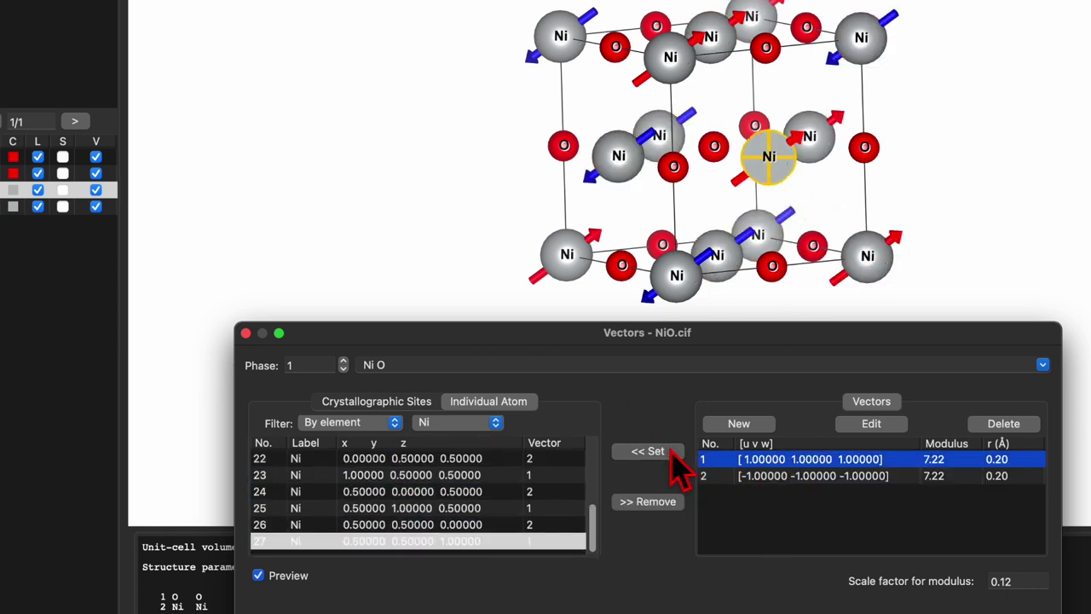
pyautogui.press('Return')
pyautogui.moveTo(690, 247); pyautogui.dragTo(816, 141)
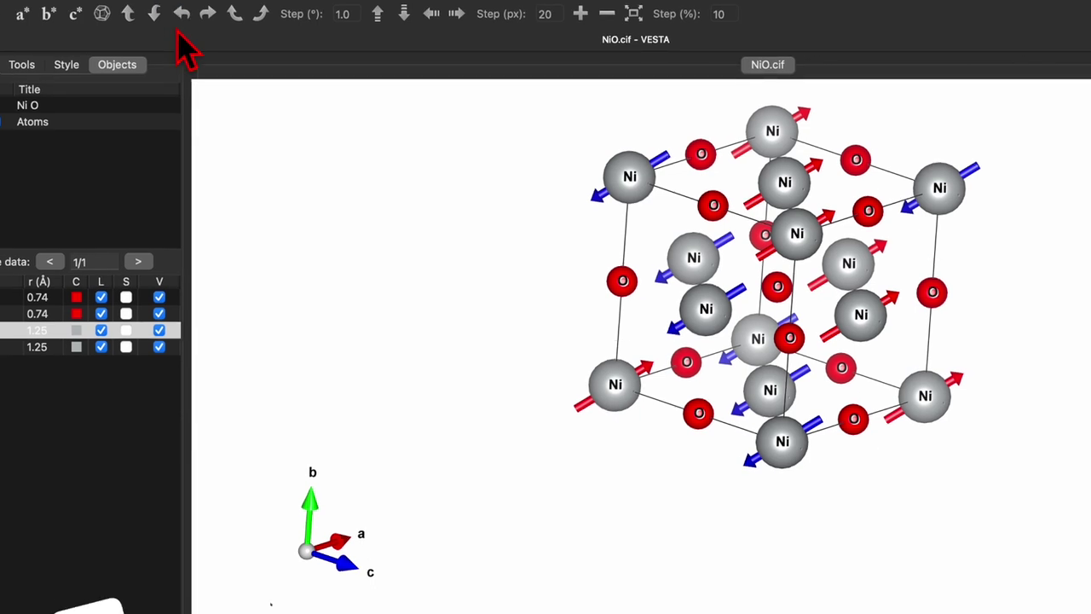
# Step: Open Edit > Lattice Planes and move the dialog out of the way
pyautogui.click(87, 15)
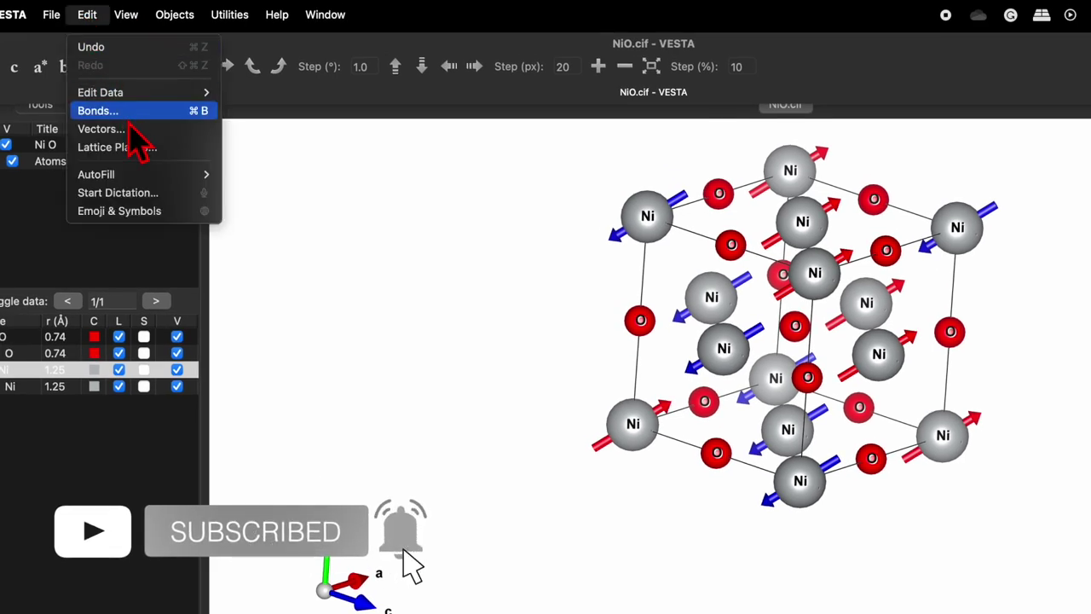
pyautogui.click(130, 150)
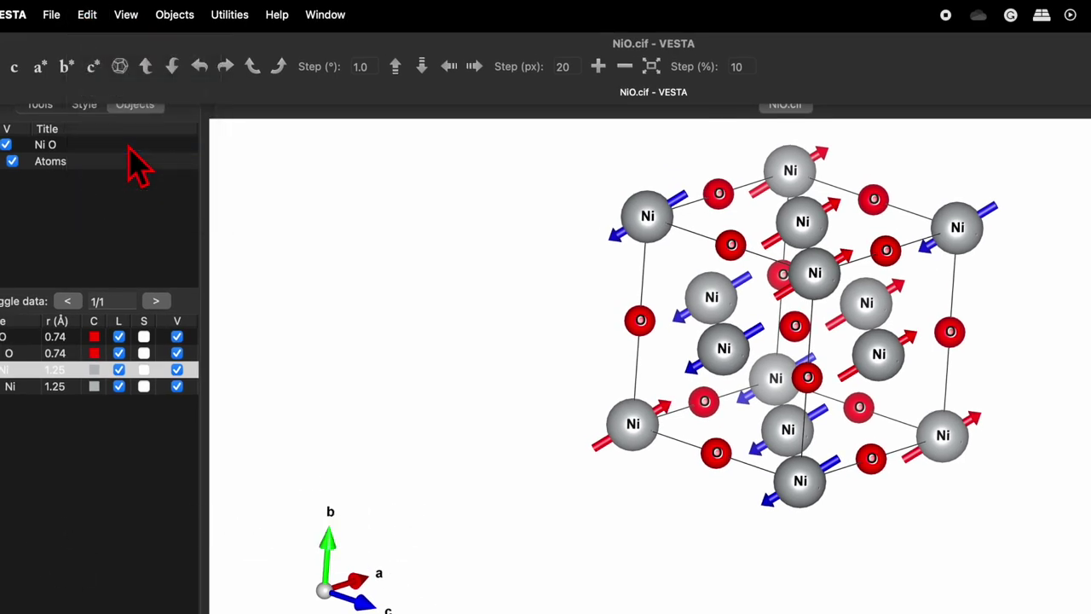
pyautogui.moveTo(324, 225); pyautogui.dragTo(419, 267)
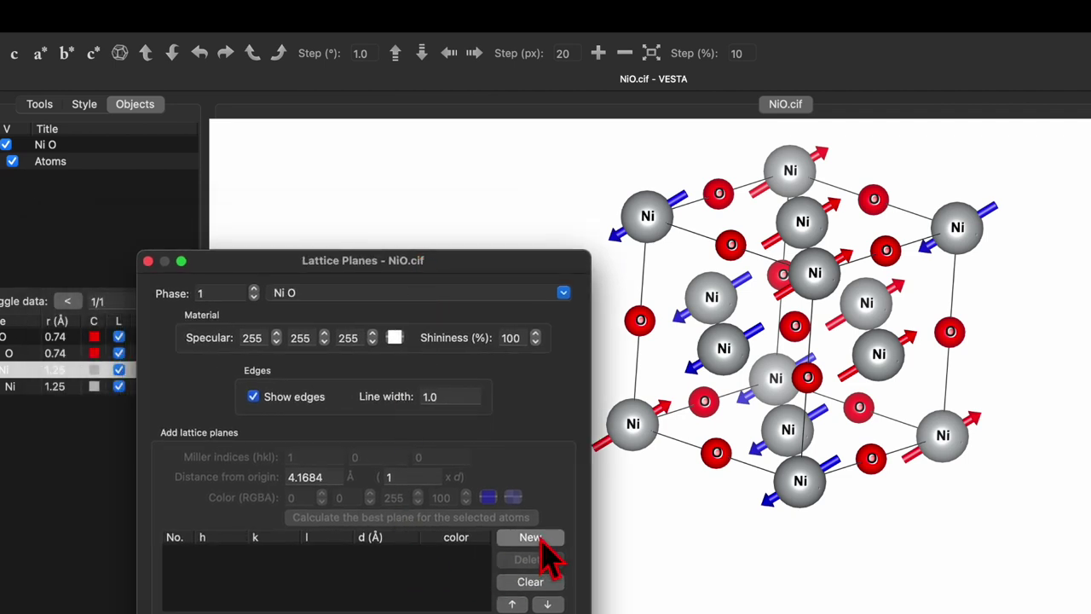
# Step: Add a (1 1 1) plane at multiplier 1 (2.40663 Å), then add a second copy
pyautogui.click(535, 540)
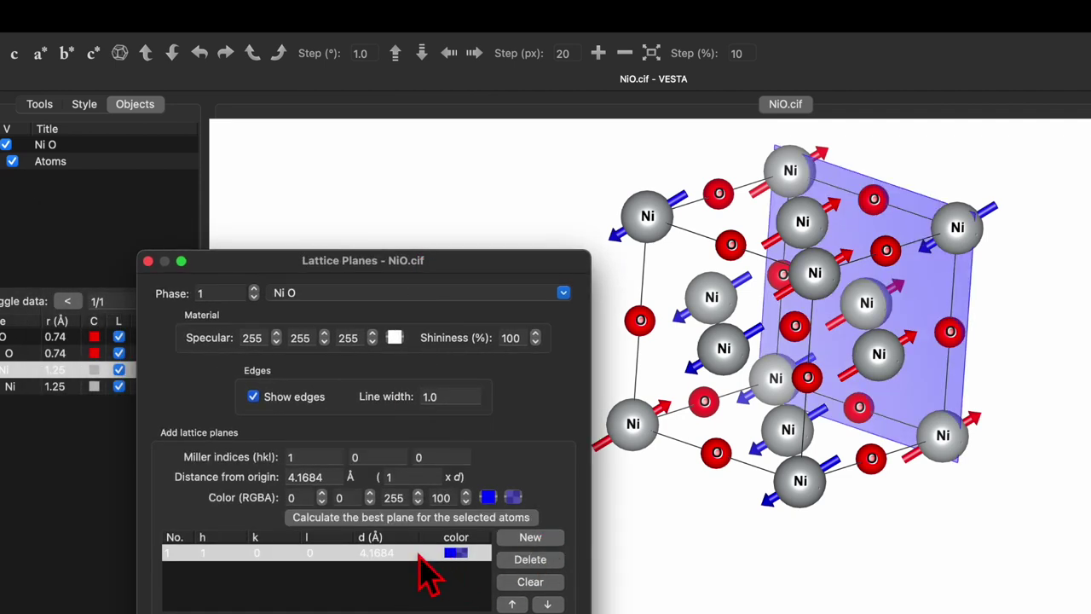
pyautogui.click(348, 553)
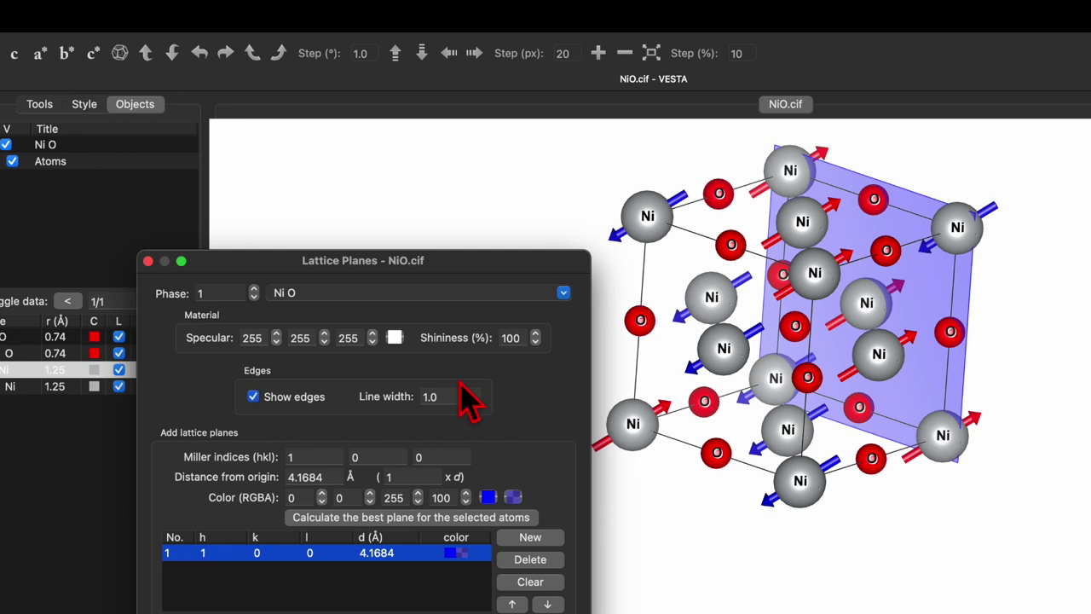
pyautogui.click(377, 458)
pyautogui.write('1')
pyautogui.press('Return')
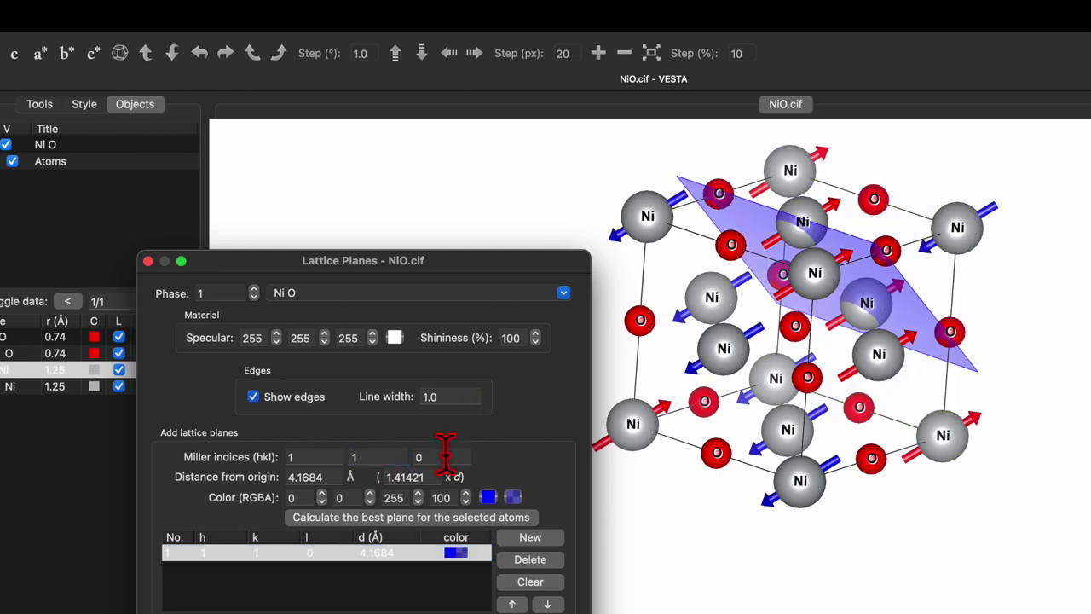
pyautogui.press('Return')
pyautogui.click(380, 457)
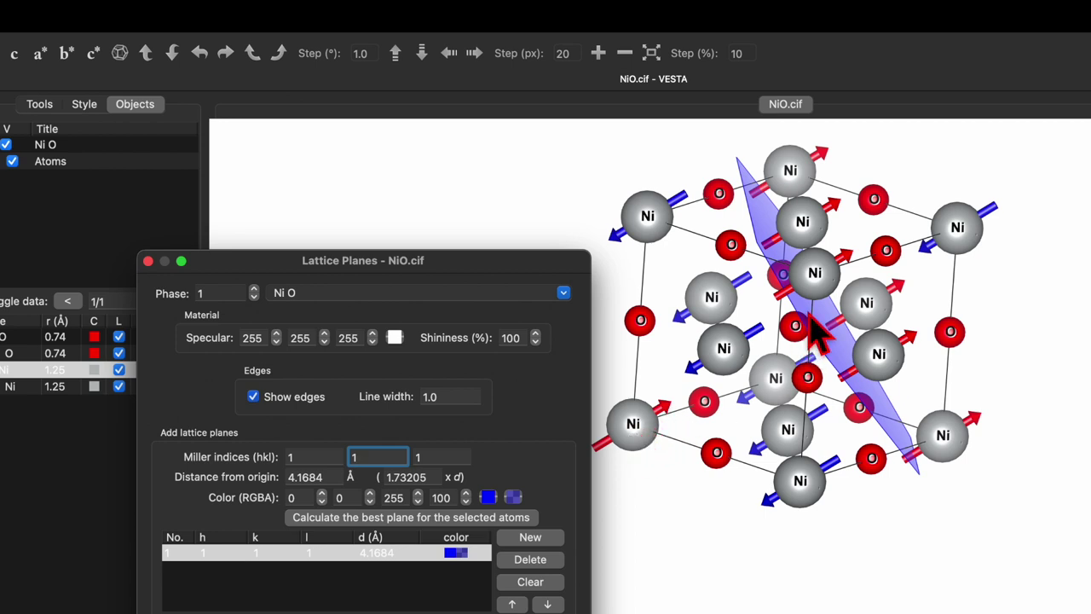
pyautogui.click(429, 476)
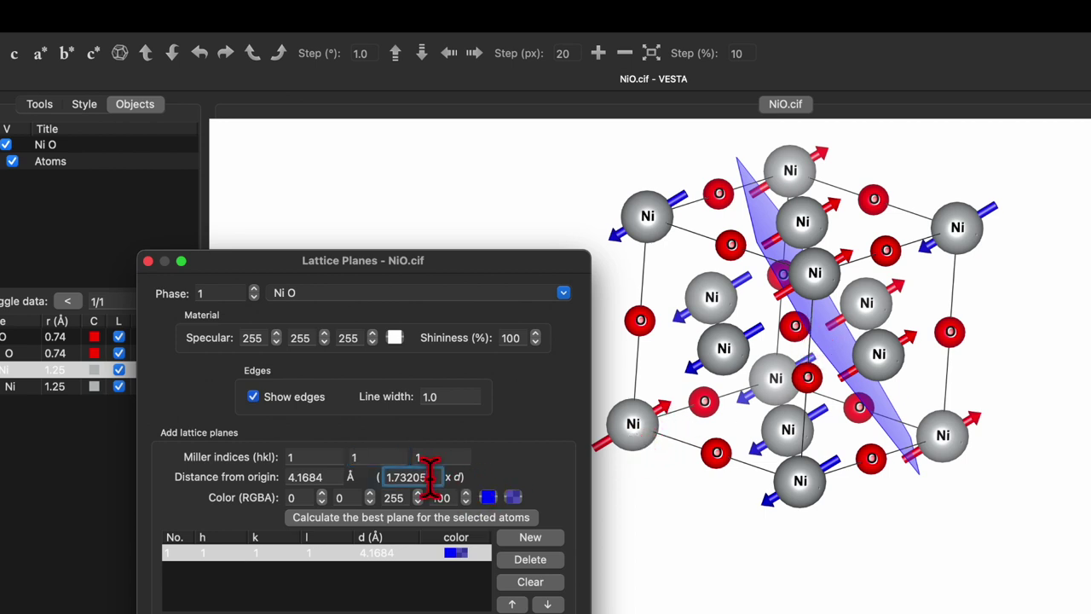
pyautogui.click(319, 477)
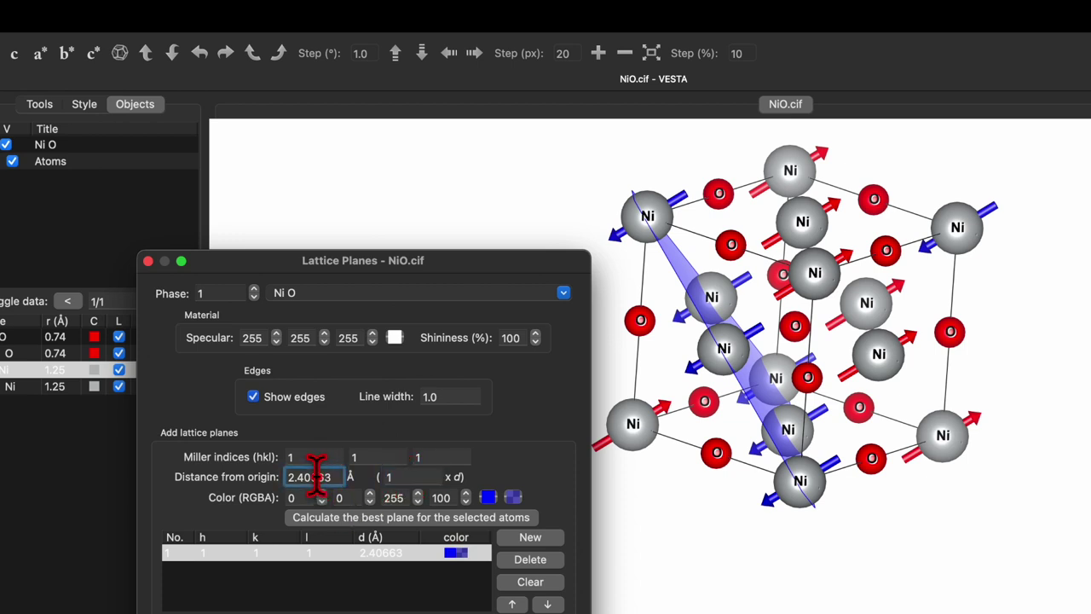
pyautogui.press('Return')
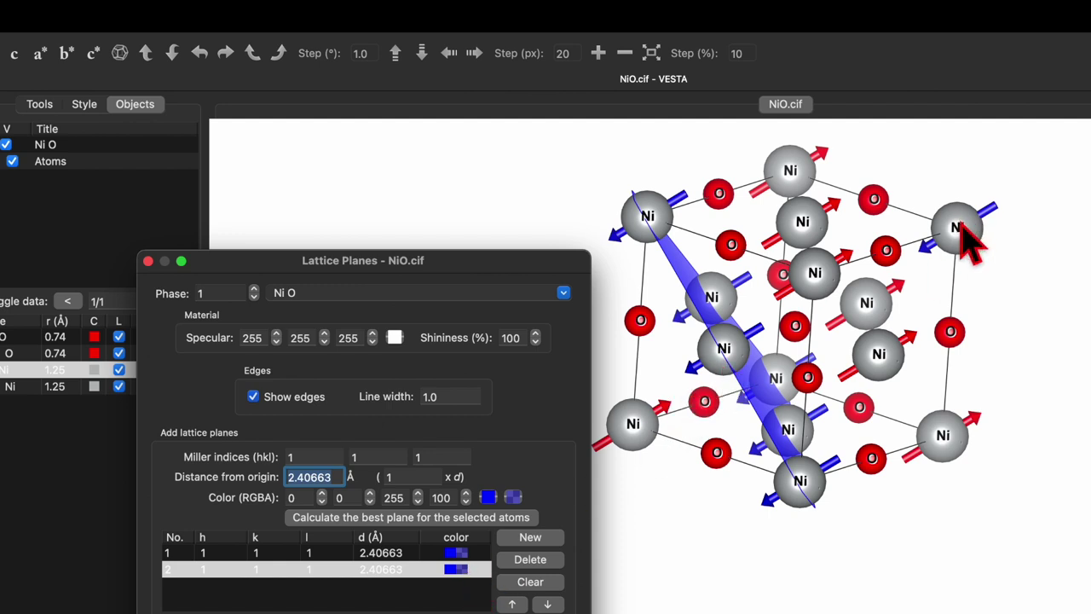
# Step: Set the second plane's distance multiplier to 3, placing it at 7.21988 Å
pyautogui.click(415, 476)
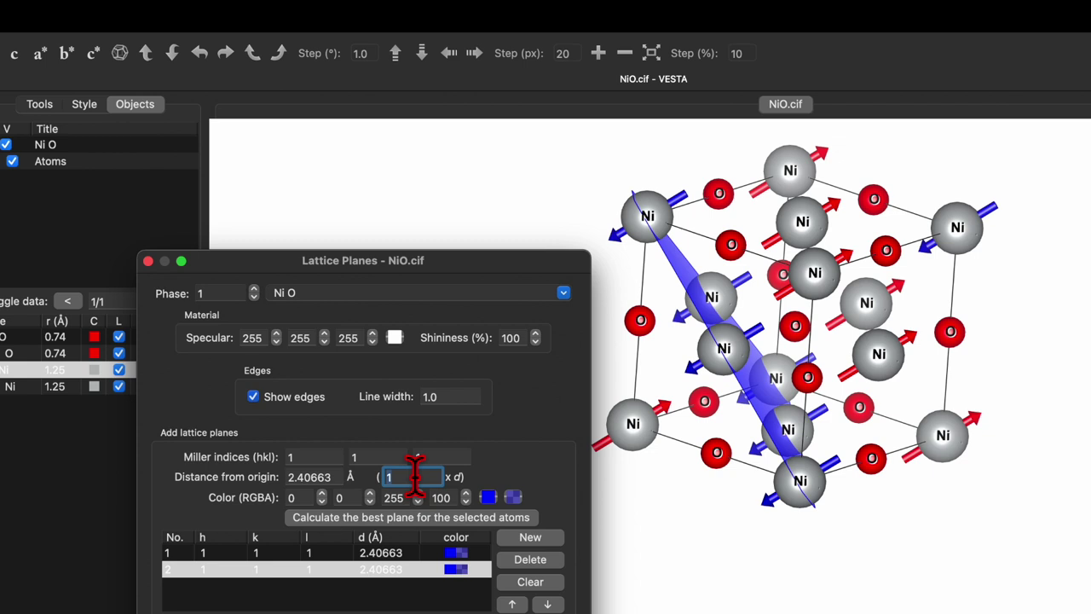
pyautogui.write('3')
pyautogui.hotkey('shift', 'Tab')
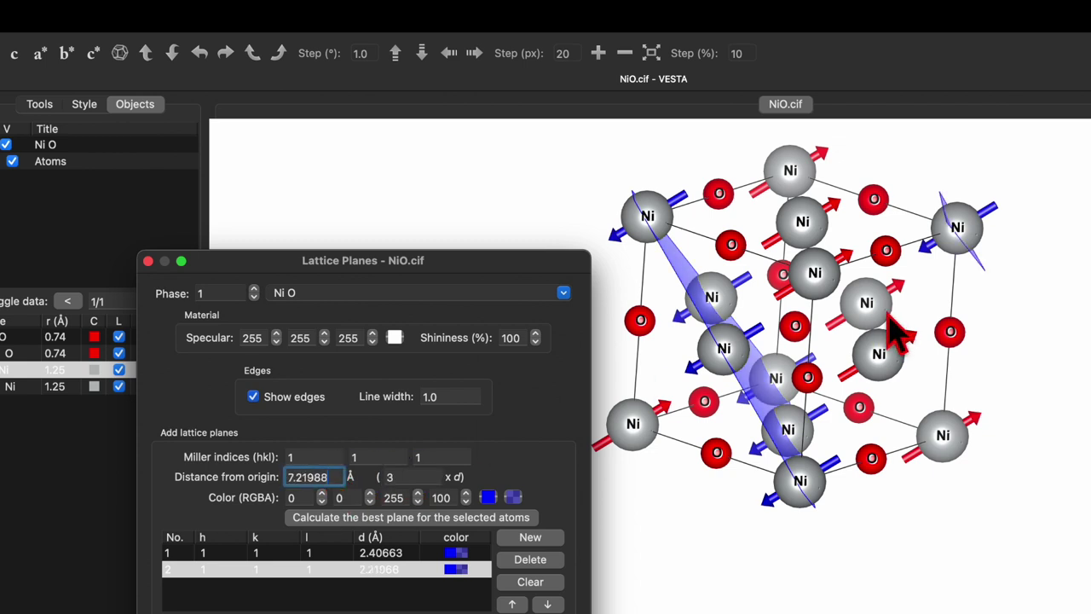
# Step: Add a third (1 1 1) plane at multiplier 0 (0 Å)
pyautogui.click(537, 540)
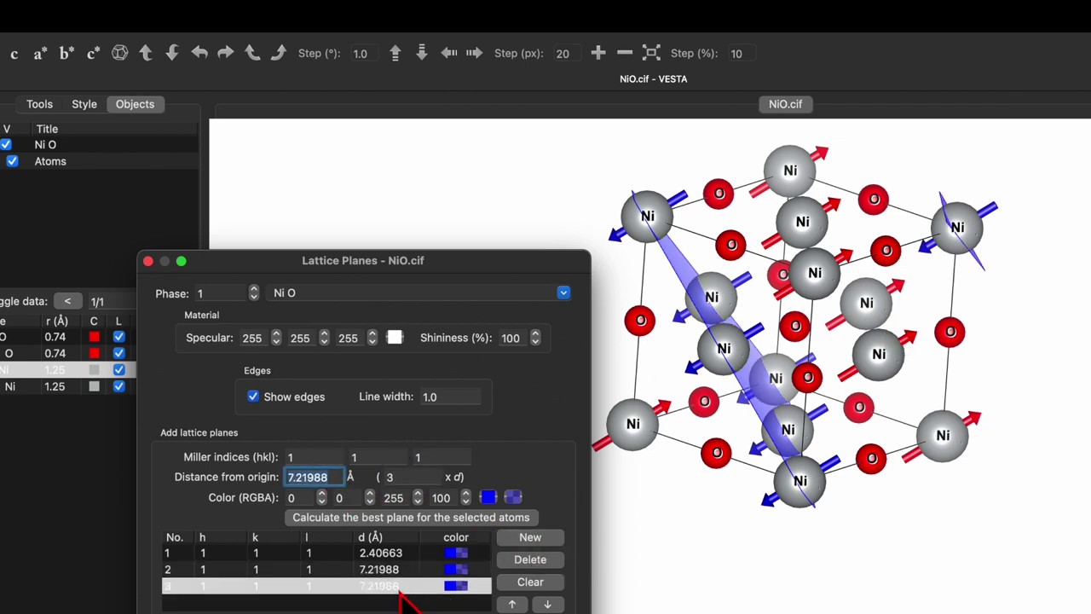
pyautogui.click(402, 599)
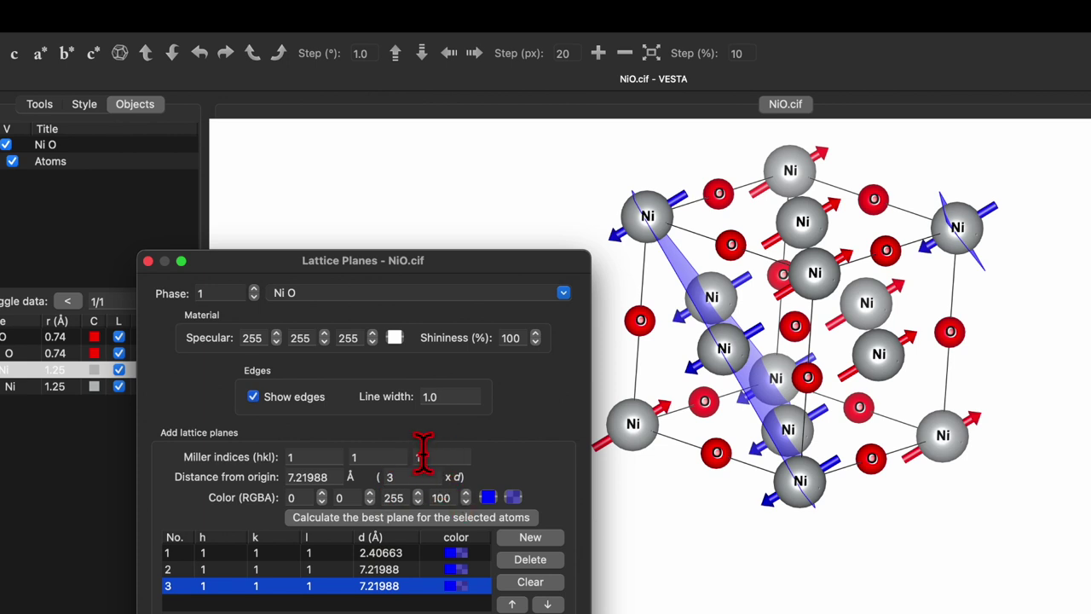
pyautogui.click(420, 478)
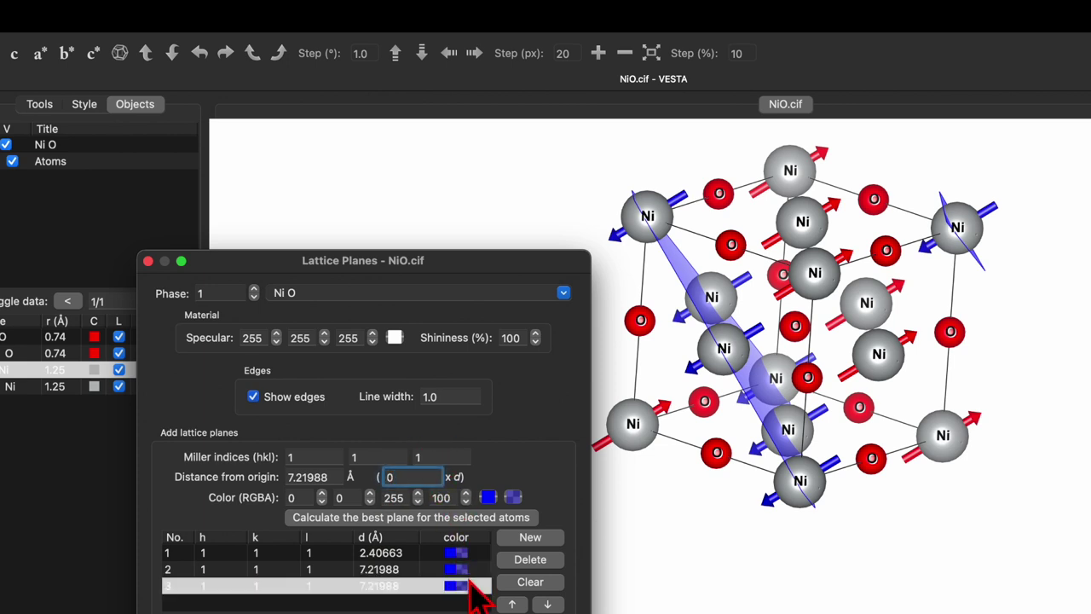
pyautogui.click(455, 587)
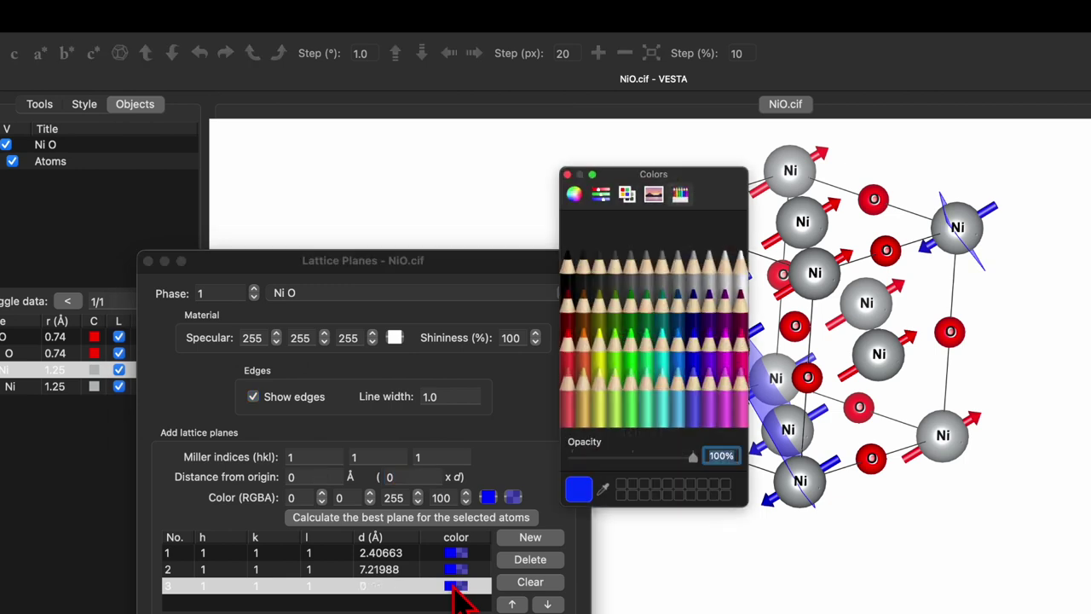
# Step: Colour the third (1 1 1) plane red
pyautogui.click(569, 345)
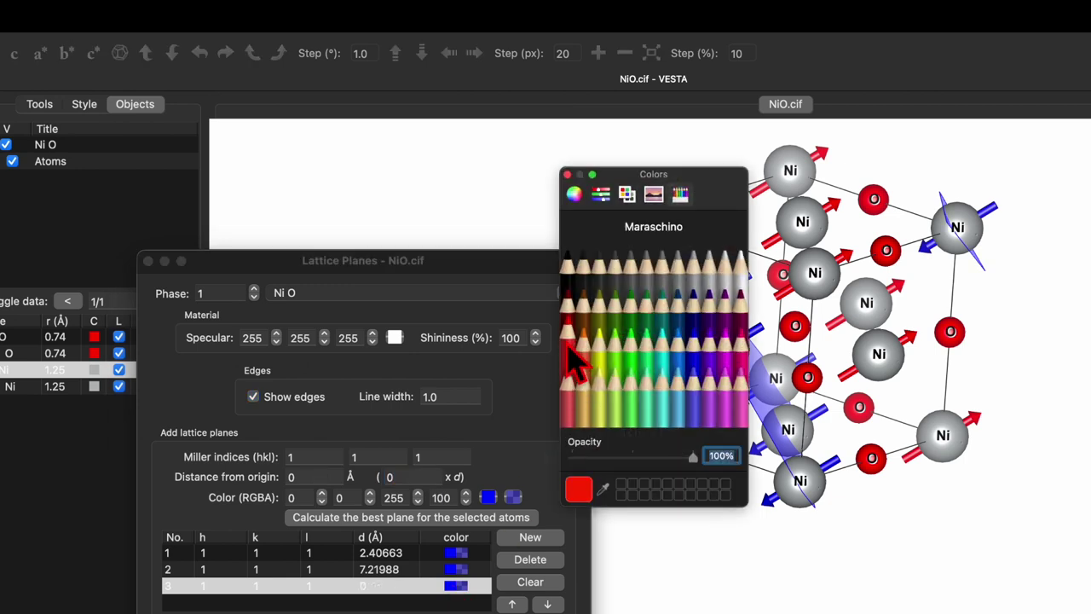
pyautogui.click(568, 174)
pyautogui.click(441, 497)
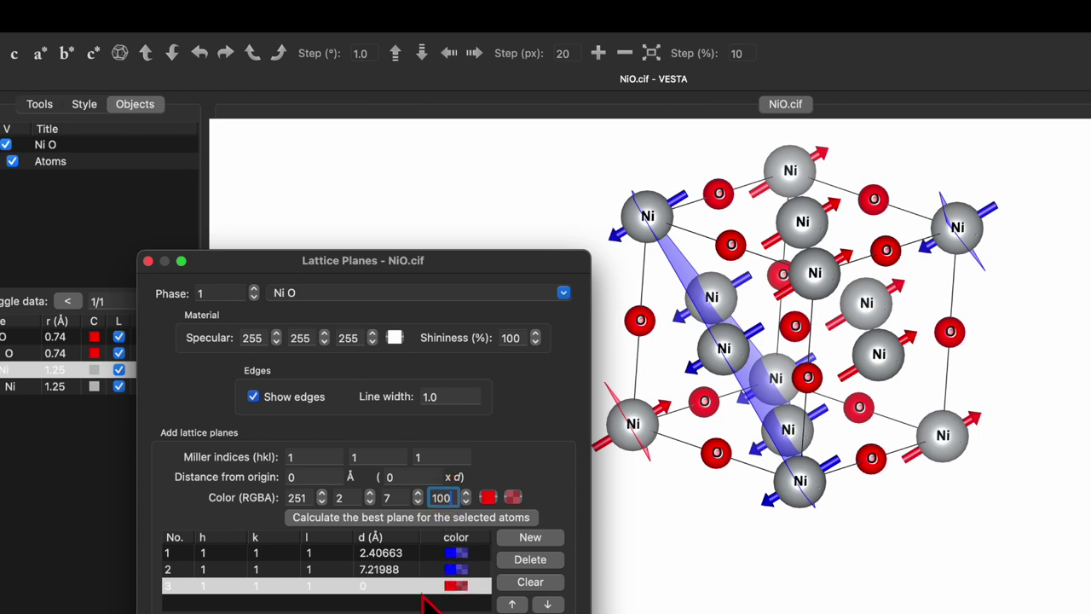
# Step: Add a fourth (1 1 1) plane at 2× d (4.81325 Å) and close Lattice Planes
pyautogui.click(528, 538)
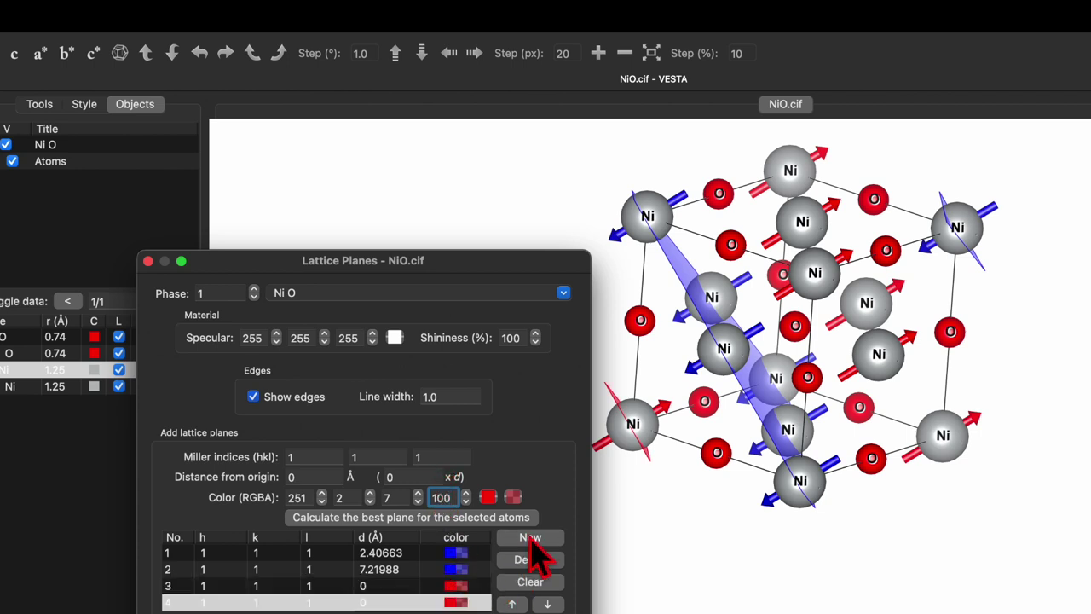
pyautogui.click(391, 603)
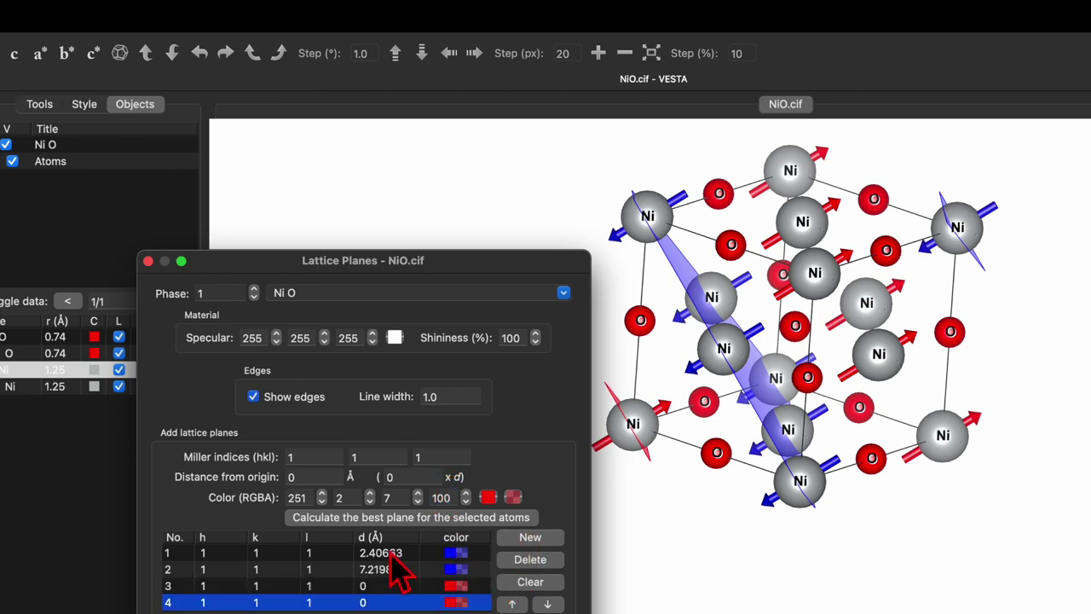
pyautogui.click(415, 476)
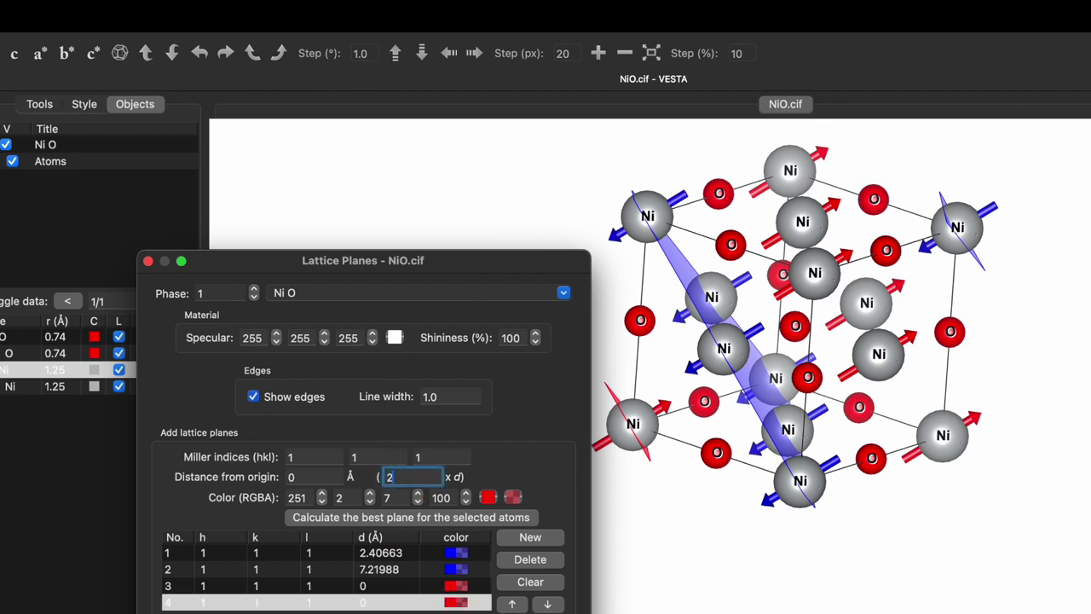
pyautogui.write('2')
pyautogui.click(336, 477)
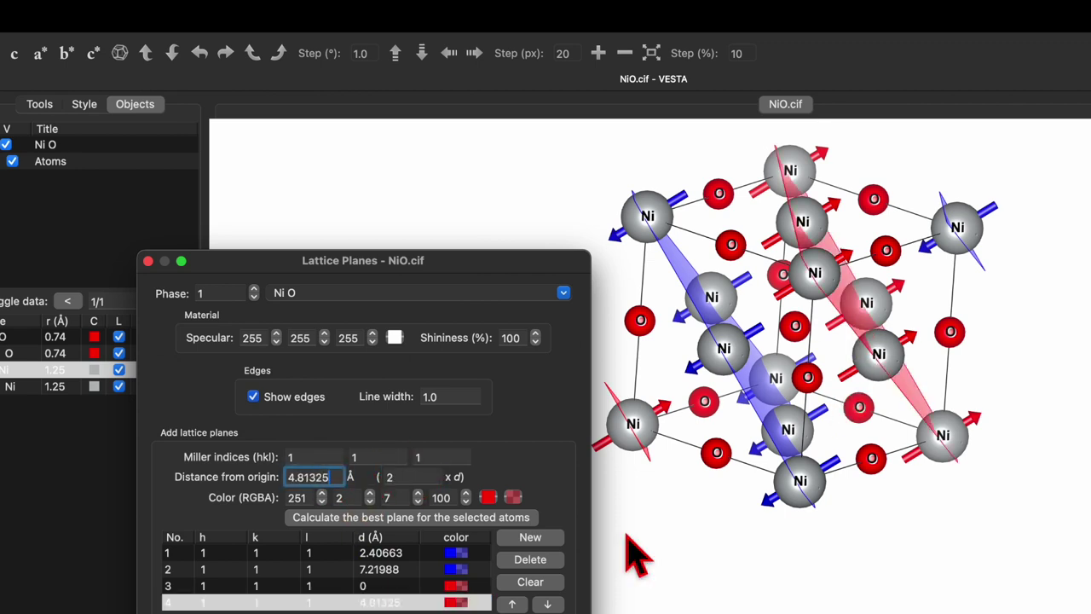
pyautogui.press('Return')
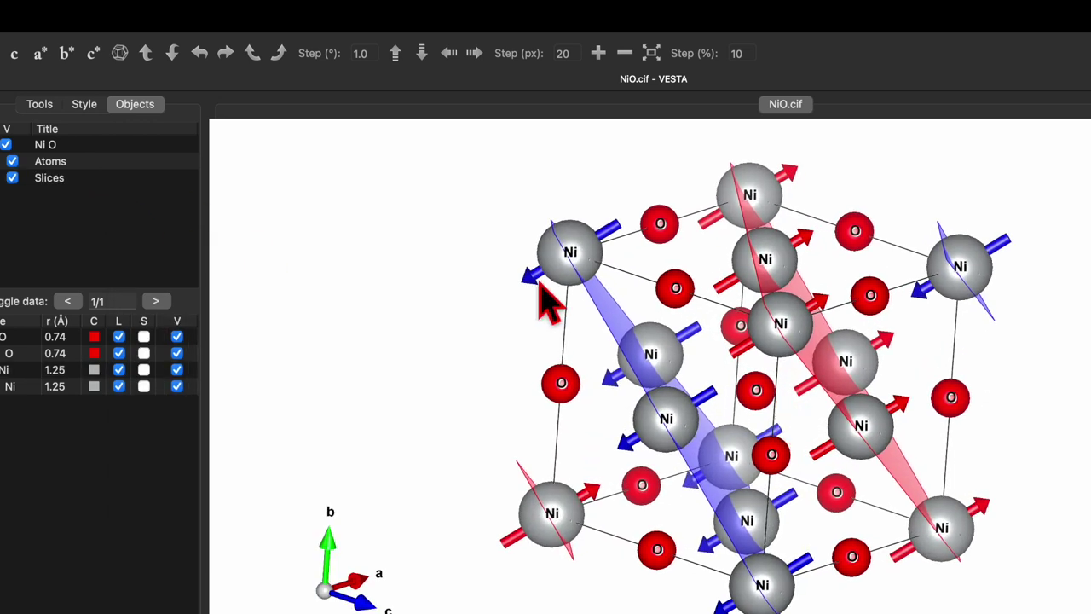
# Step: View along c, rotate slightly, and shift the model left twice so both planes show
pyautogui.click(14, 53)
pyautogui.moveTo(818, 400); pyautogui.dragTo(735, 403)
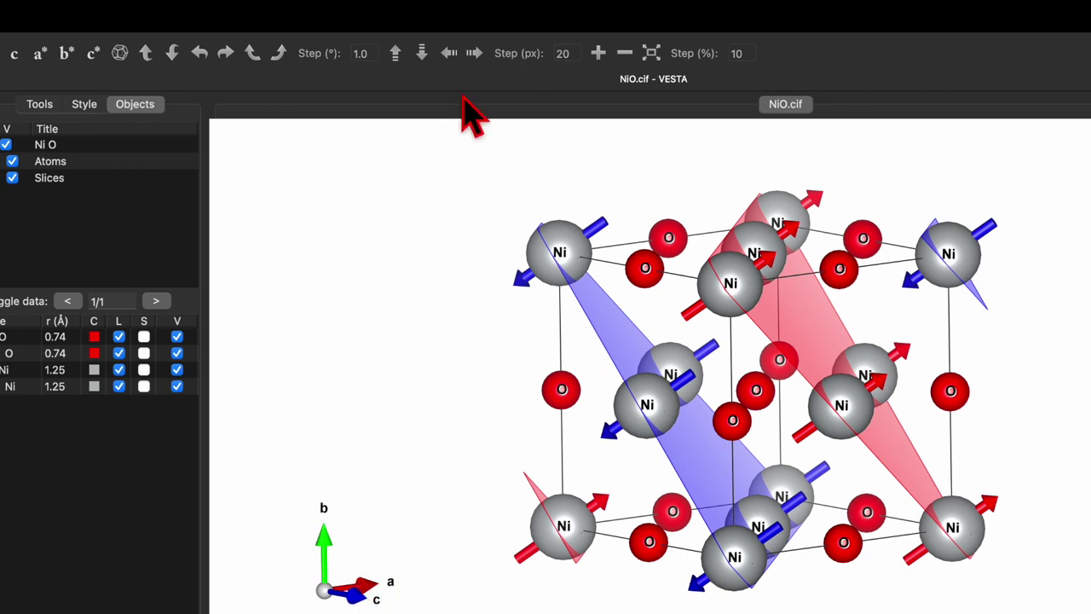
pyautogui.click(451, 52)
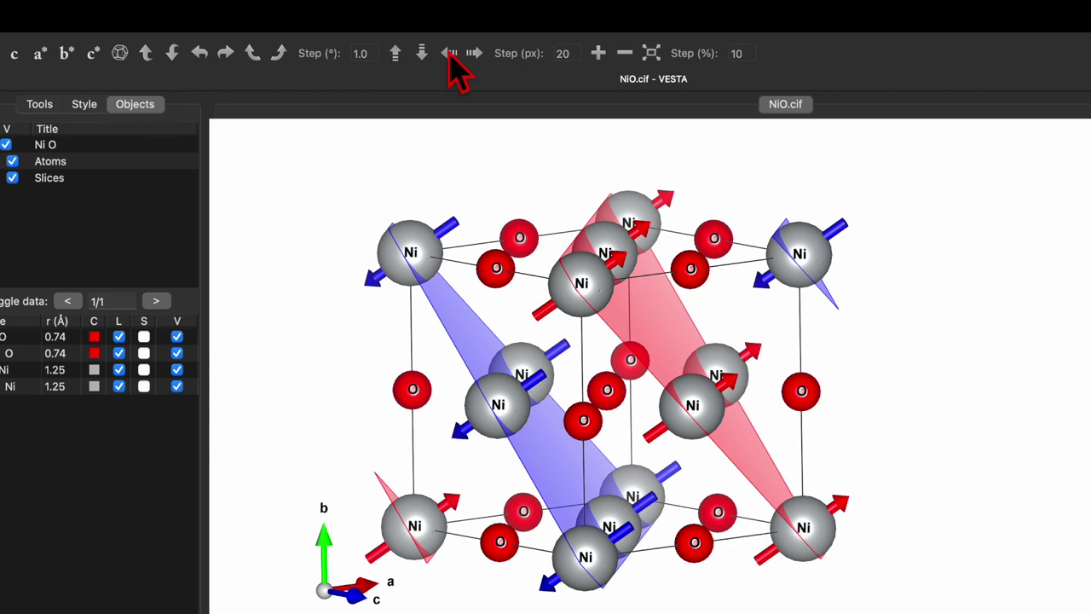
pyautogui.click(452, 53)
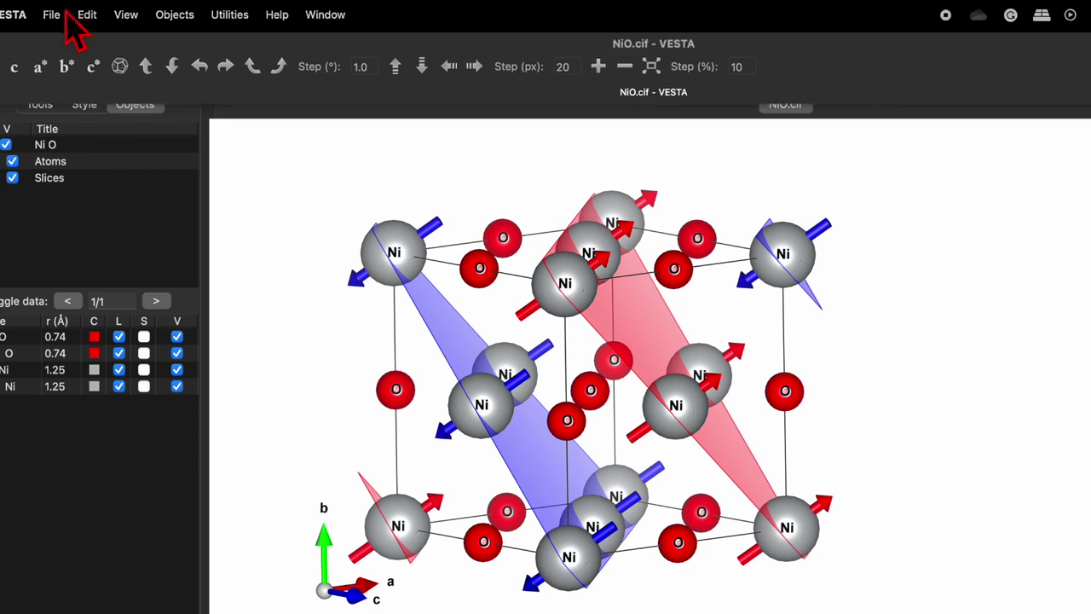
# Step: Export NiO.png to Downloads, replacing the old file, at 3× scale with transparent background
pyautogui.click(53, 17)
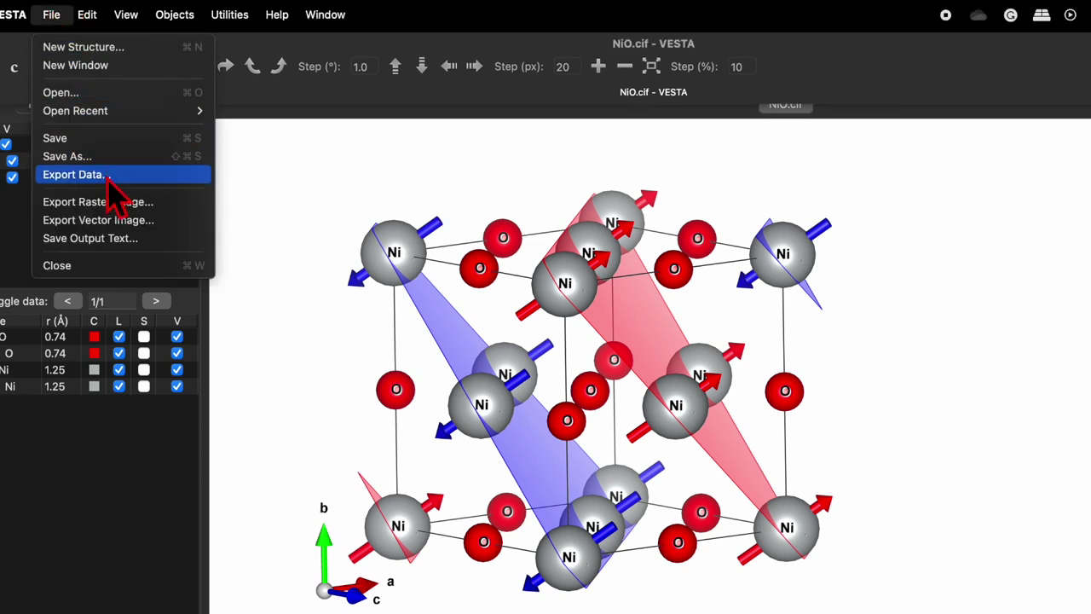
pyautogui.click(117, 205)
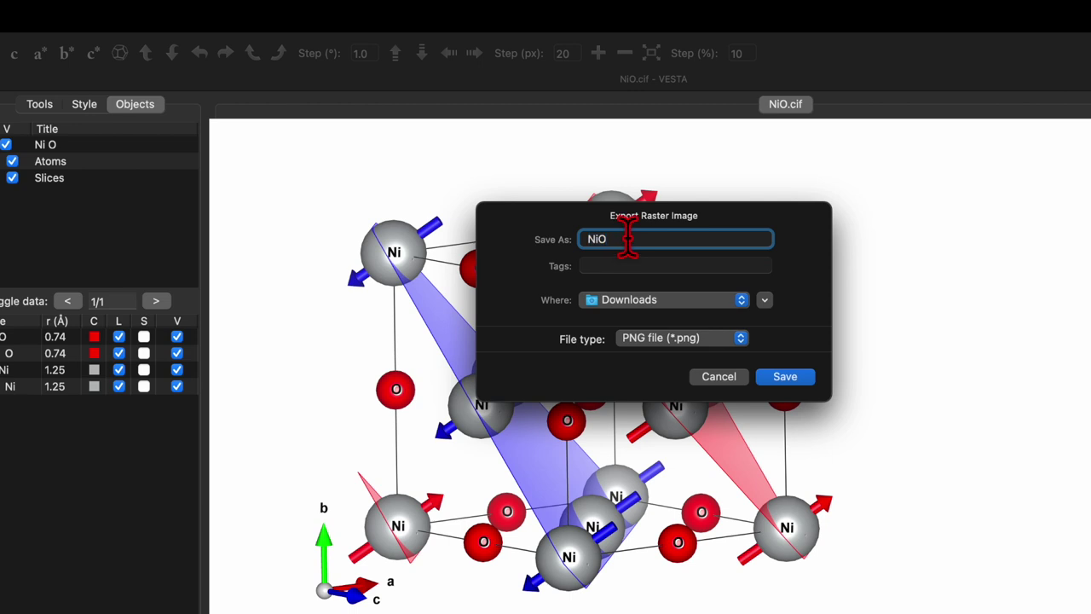
pyautogui.click(657, 343)
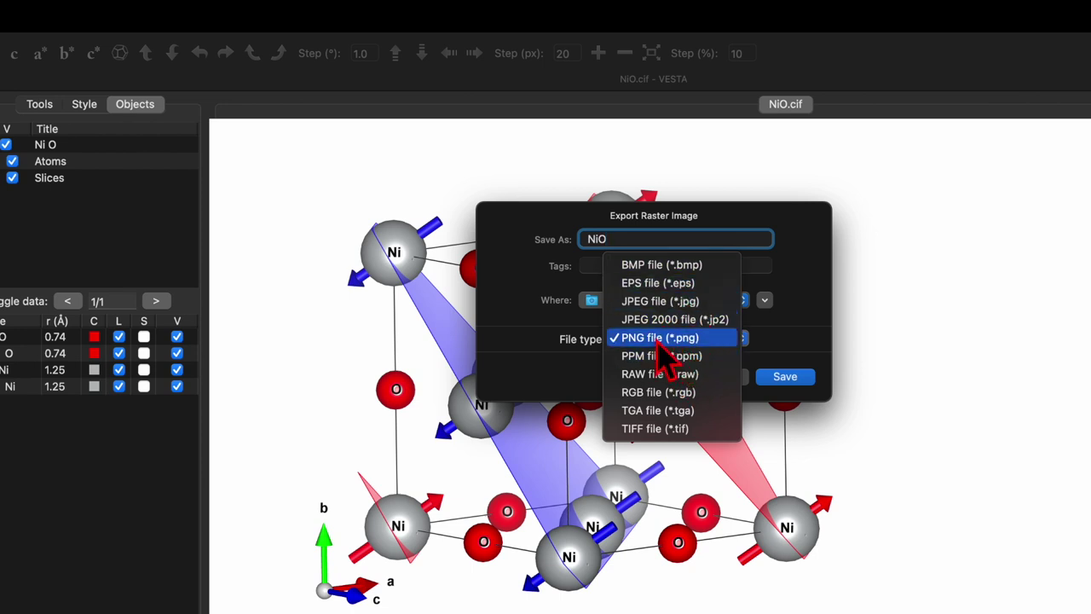
pyautogui.click(661, 341)
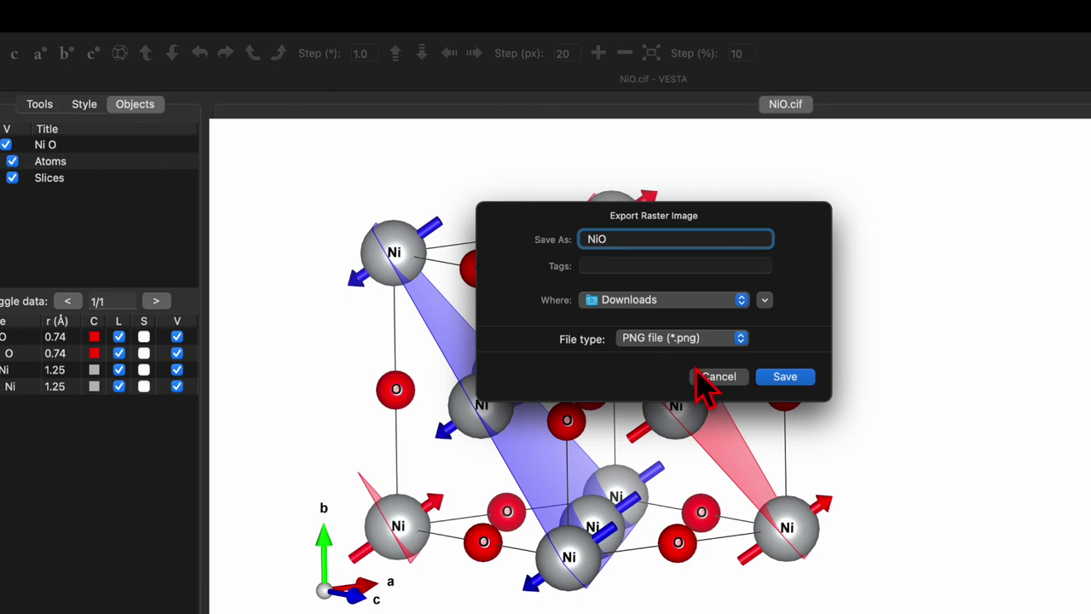
pyautogui.click(785, 379)
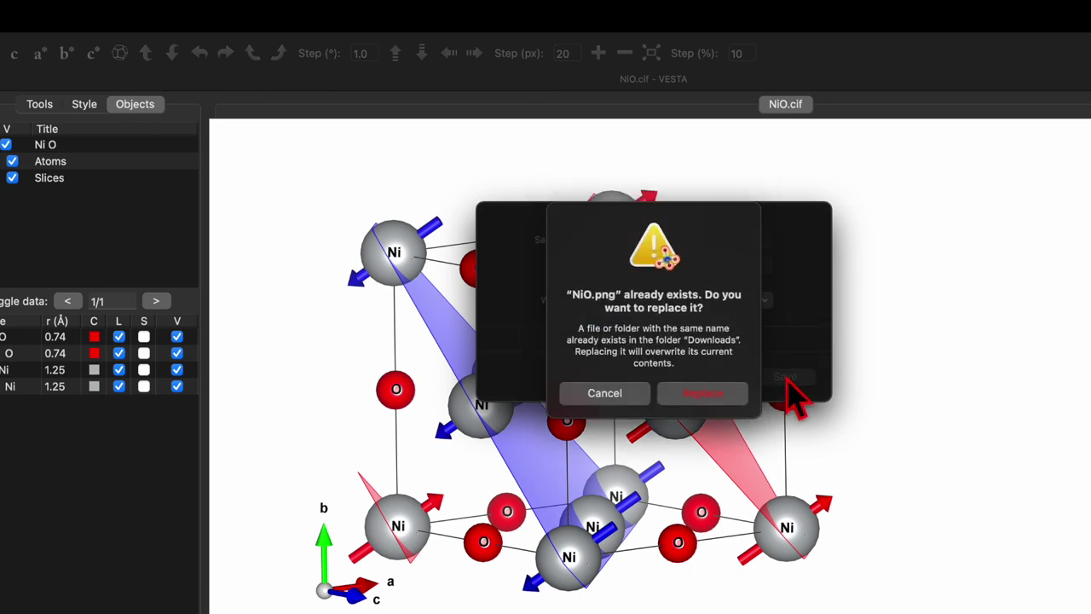
pyautogui.click(701, 398)
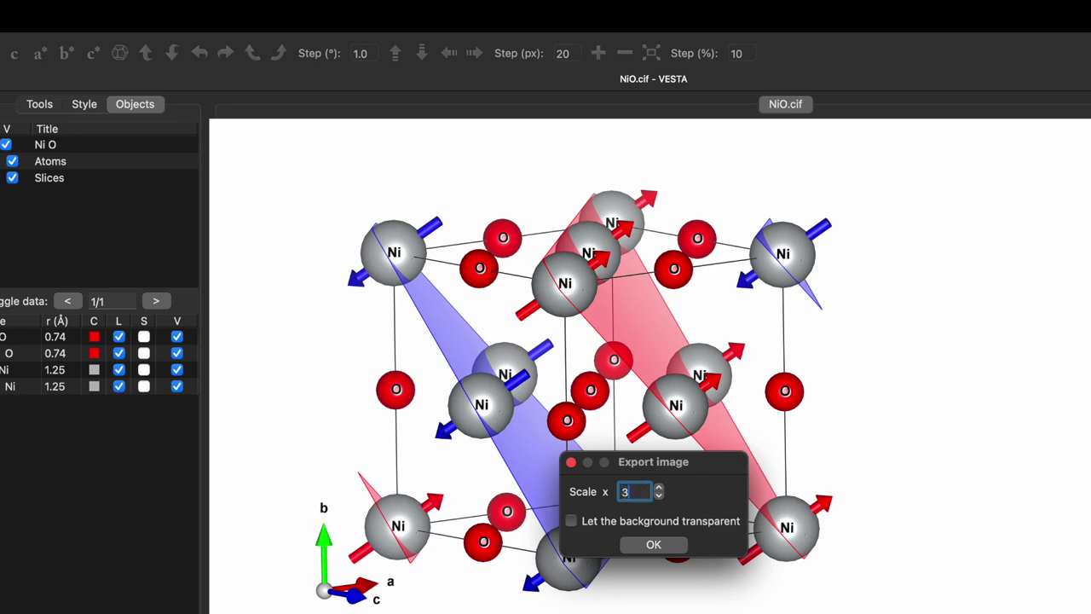
pyautogui.click(571, 521)
pyautogui.click(657, 546)
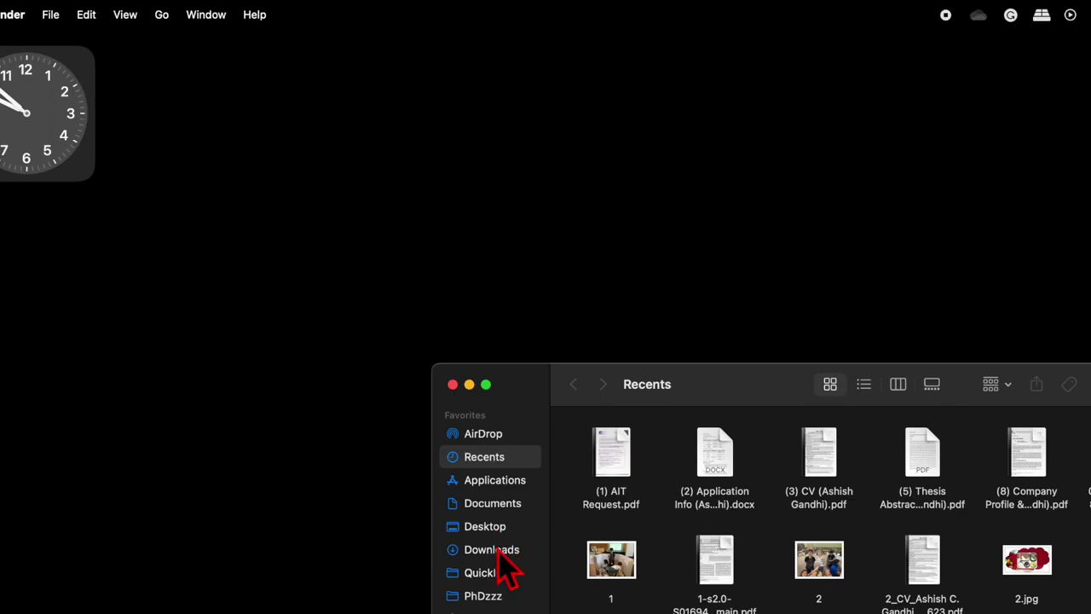
pyautogui.click(507, 552)
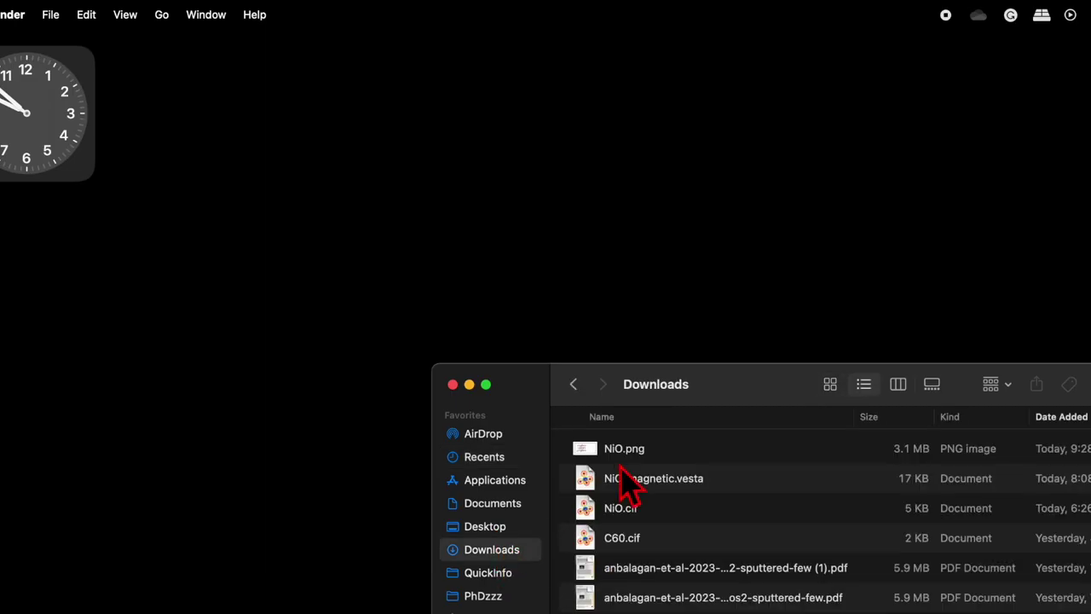
# Step: Open NiO.png from the Downloads folder in Preview
pyautogui.click(635, 452)
pyautogui.doubleClick(627, 452)
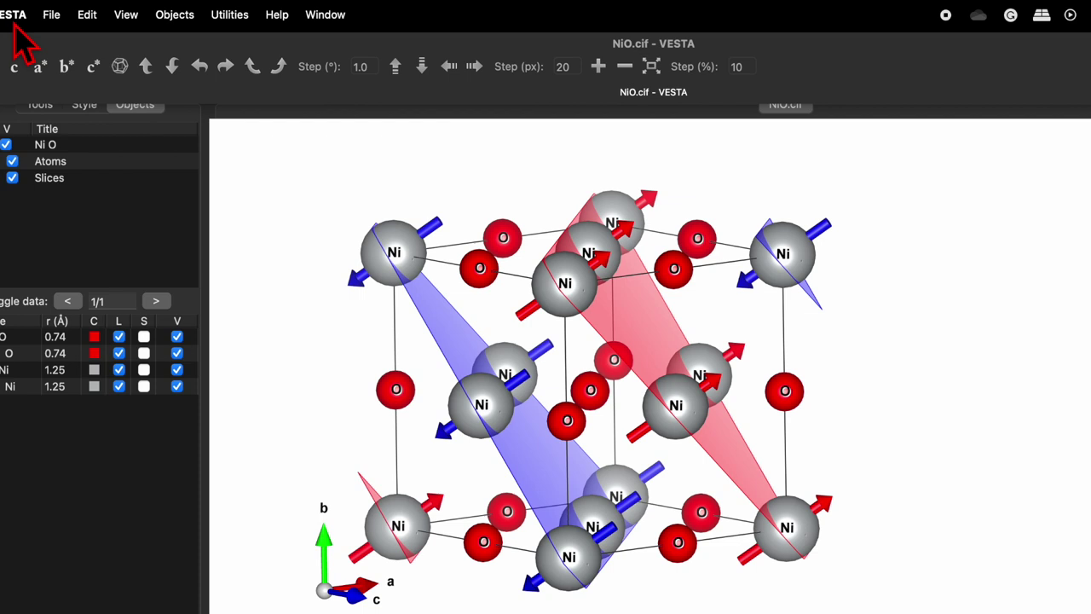
# Step: Save the model as NiO-magnetic.vesta in Downloads, replacing the existing copy
pyautogui.click(51, 15)
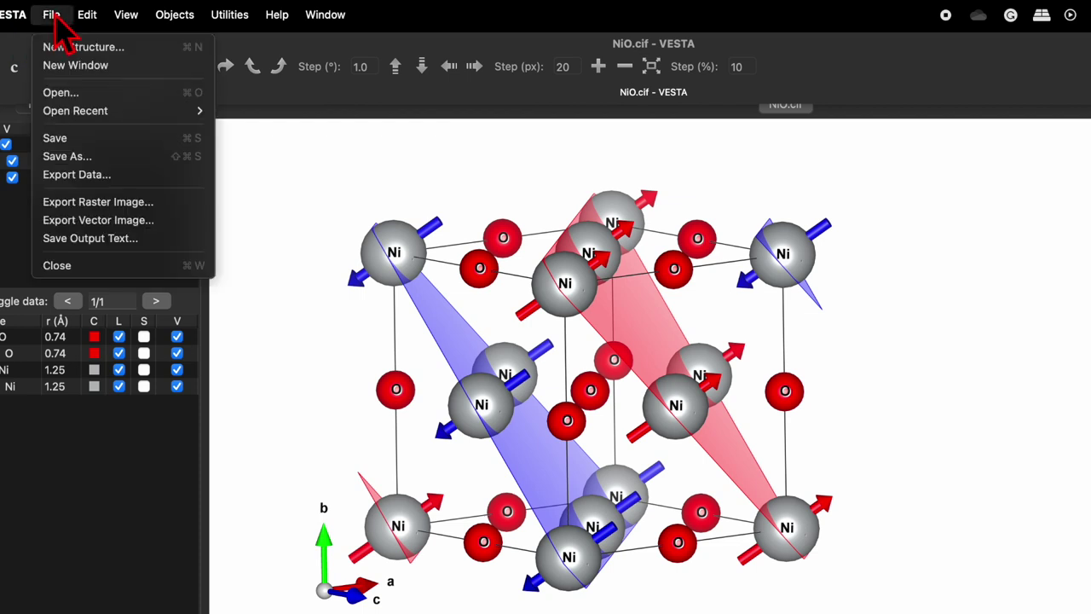
pyautogui.click(104, 156)
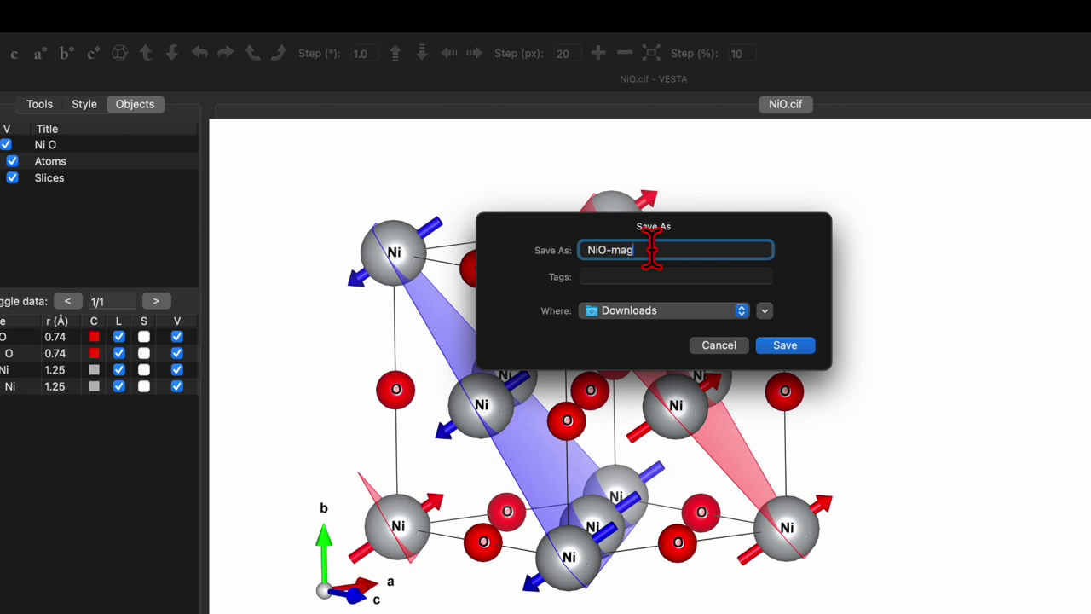
pyautogui.write('-magnetic')
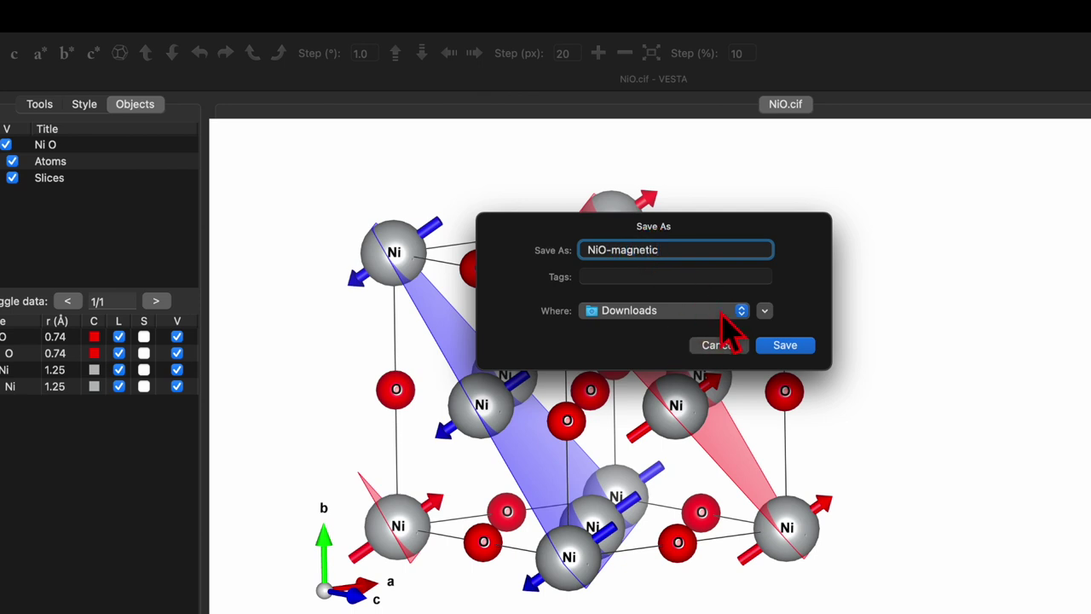
pyautogui.click(785, 344)
pyautogui.click(699, 404)
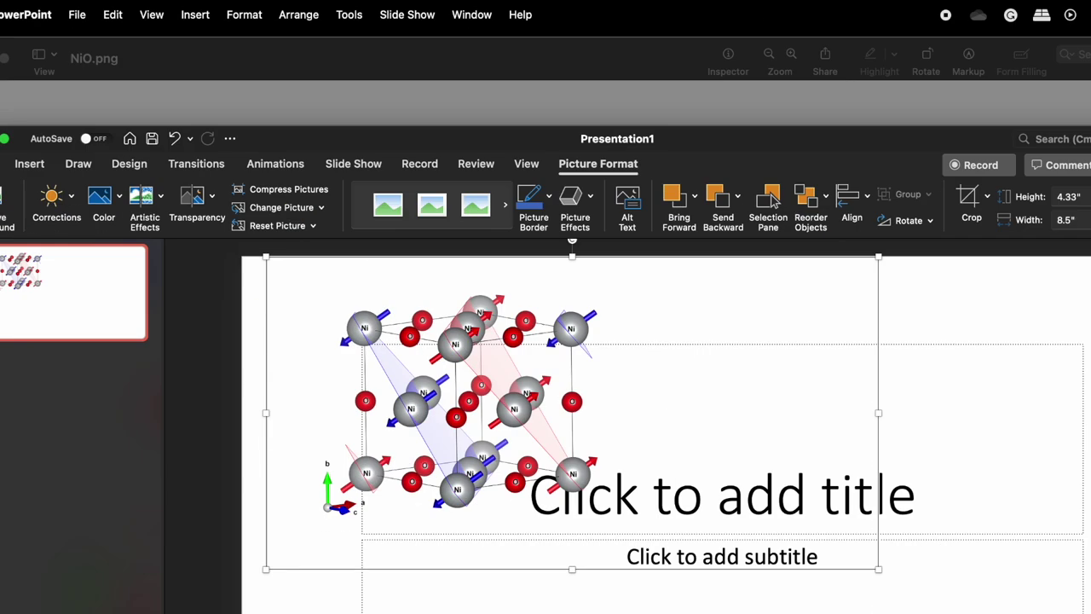
# Step: Reopen NiO-magnetic.vesta from the Downloads folder
pyautogui.press('super+Tab')
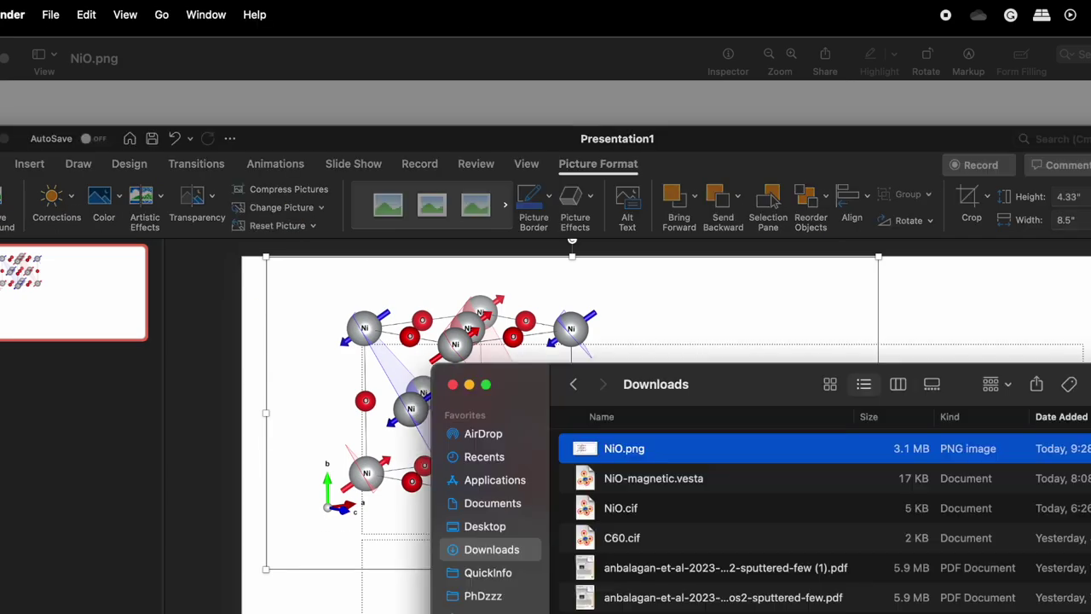
pyautogui.click(658, 480)
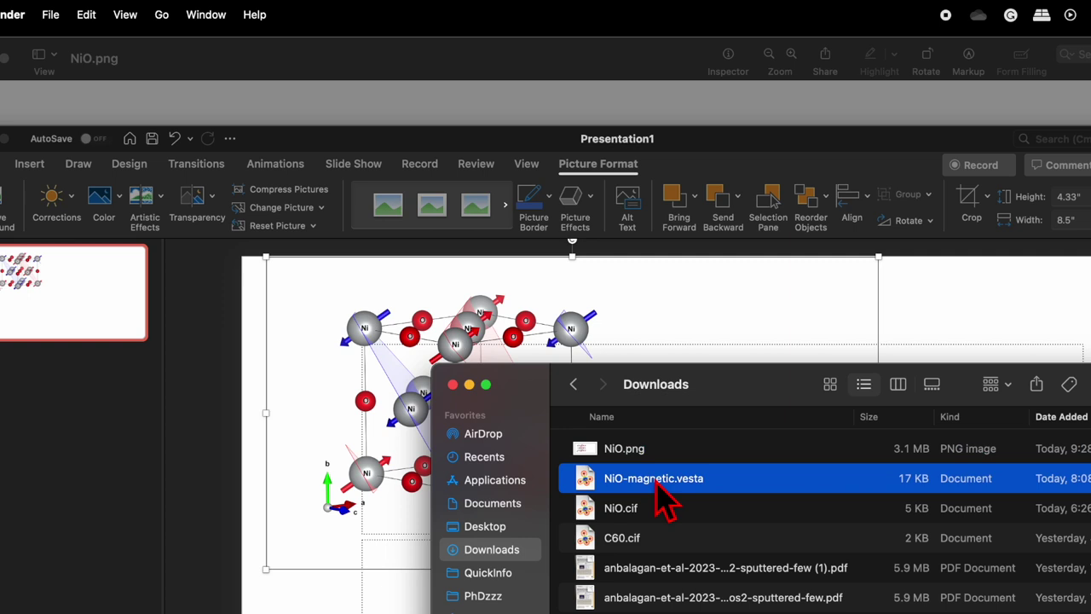
pyautogui.doubleClick(656, 481)
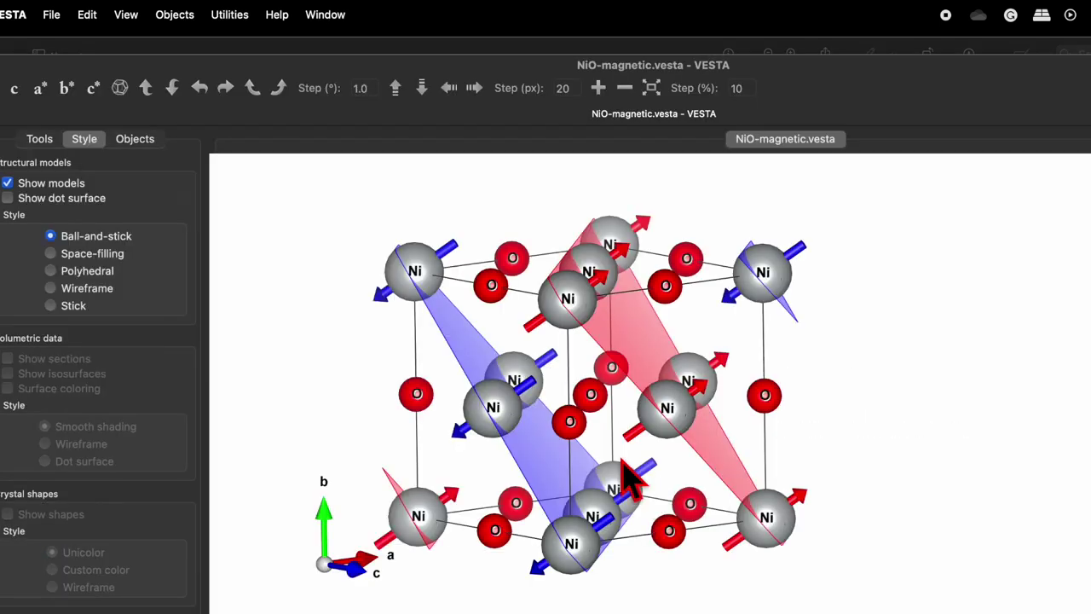
# Step: Rotate the reopened model to check its spin arrows and (111) planes
pyautogui.moveTo(726, 323)
pyautogui.mouseDown()
pyautogui.moveTo(698, 324)
pyautogui.moveTo(758, 370)
pyautogui.moveTo(708, 372)
pyautogui.moveTo(723, 322)
pyautogui.mouseUp()
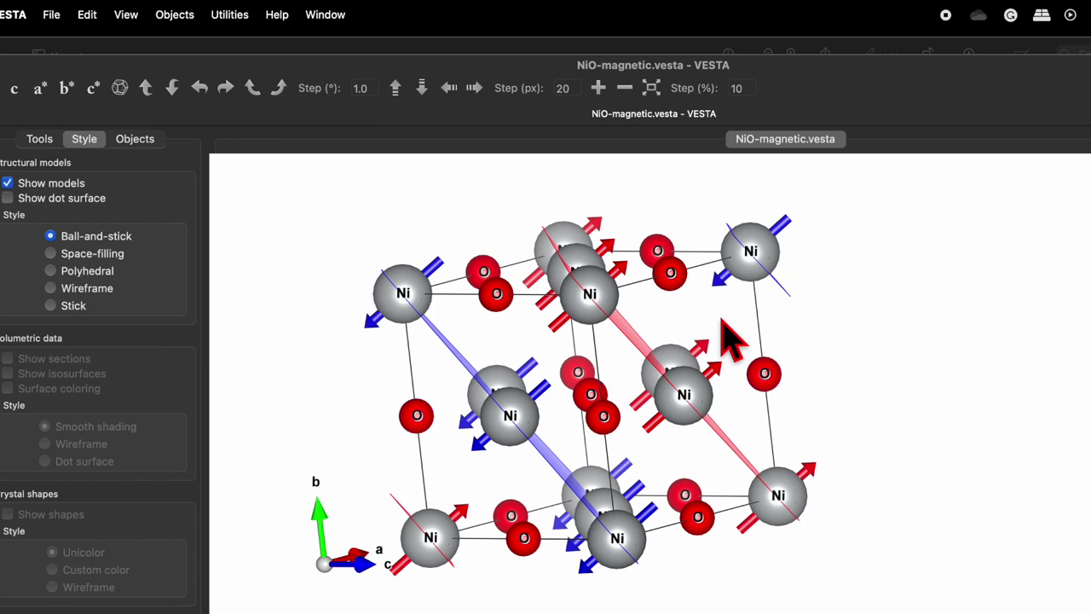
pyautogui.moveTo(692, 315)
pyautogui.mouseDown()
pyautogui.moveTo(729, 309)
pyautogui.moveTo(692, 300)
pyautogui.moveTo(672, 318)
pyautogui.mouseUp()
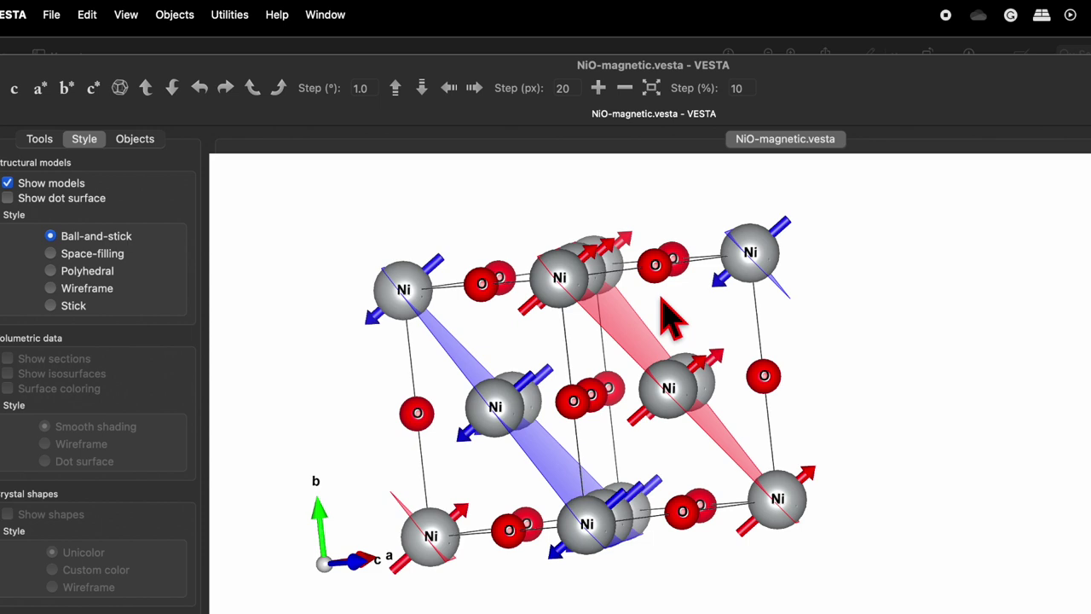